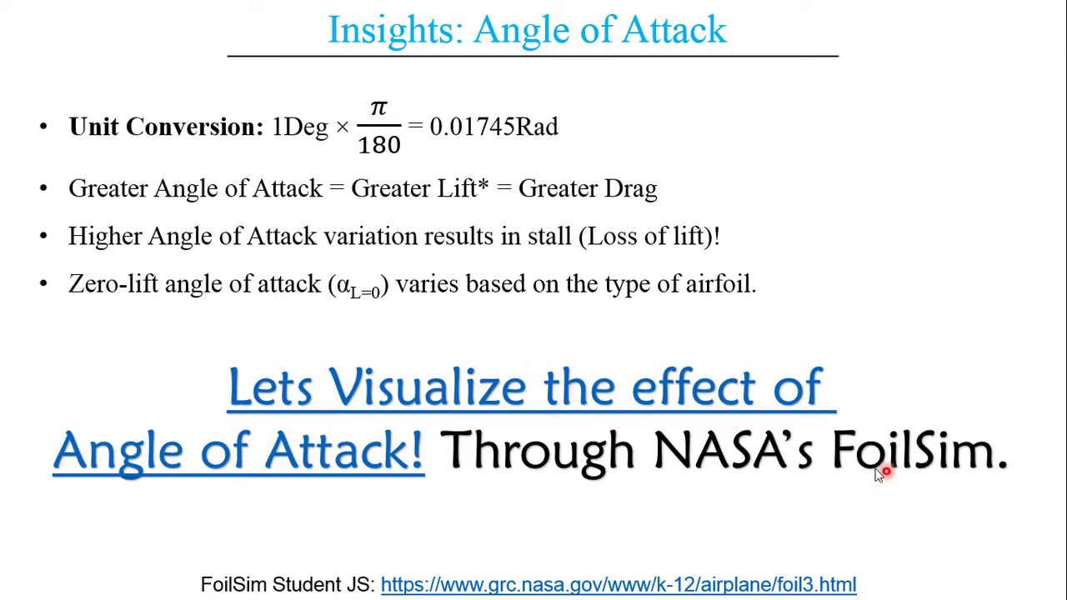
Open a new Chrome window, search 'foilsim nasa' and open the FoilSim Student JS result.
key(super)
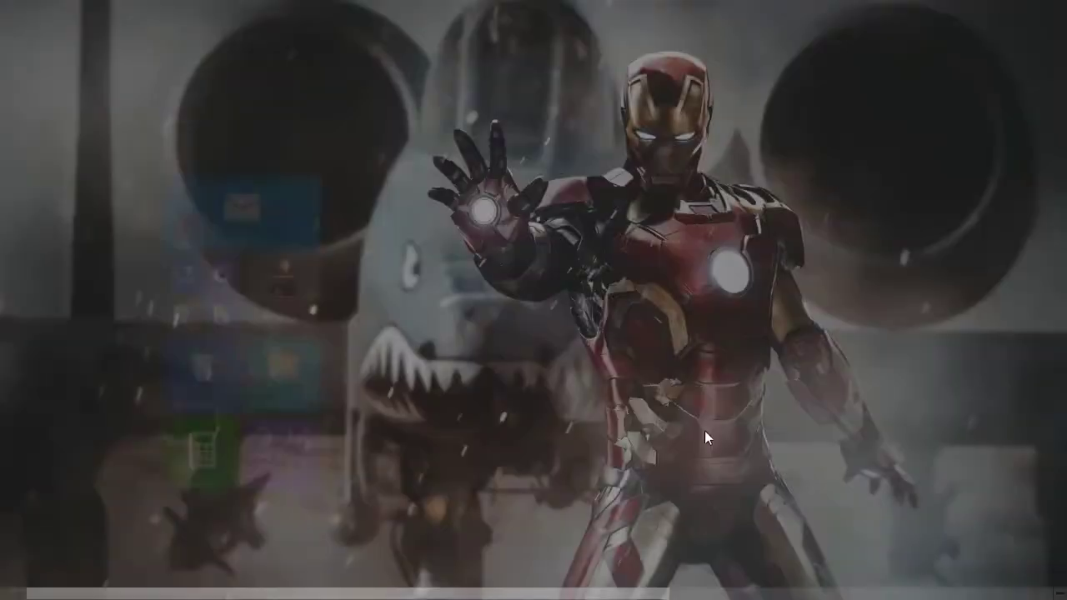
right_click(543, 198)
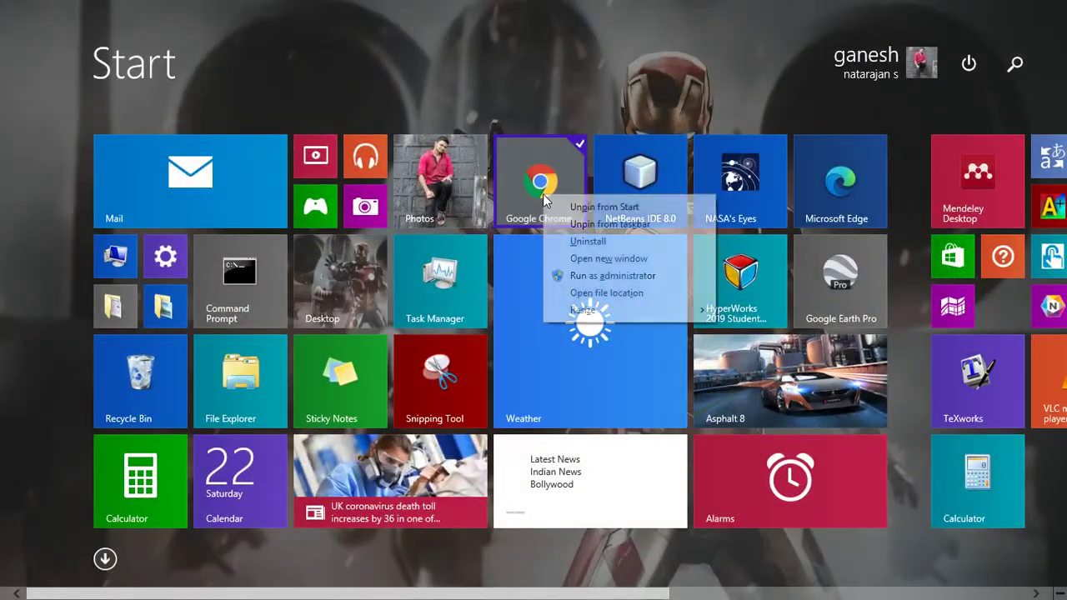
click(603, 258)
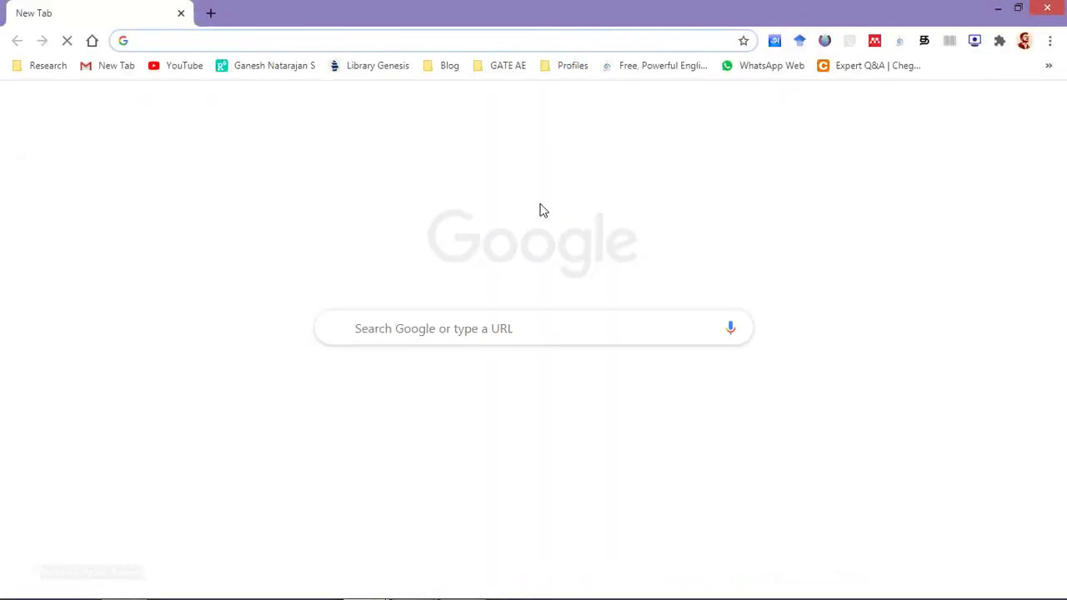
text(foi)
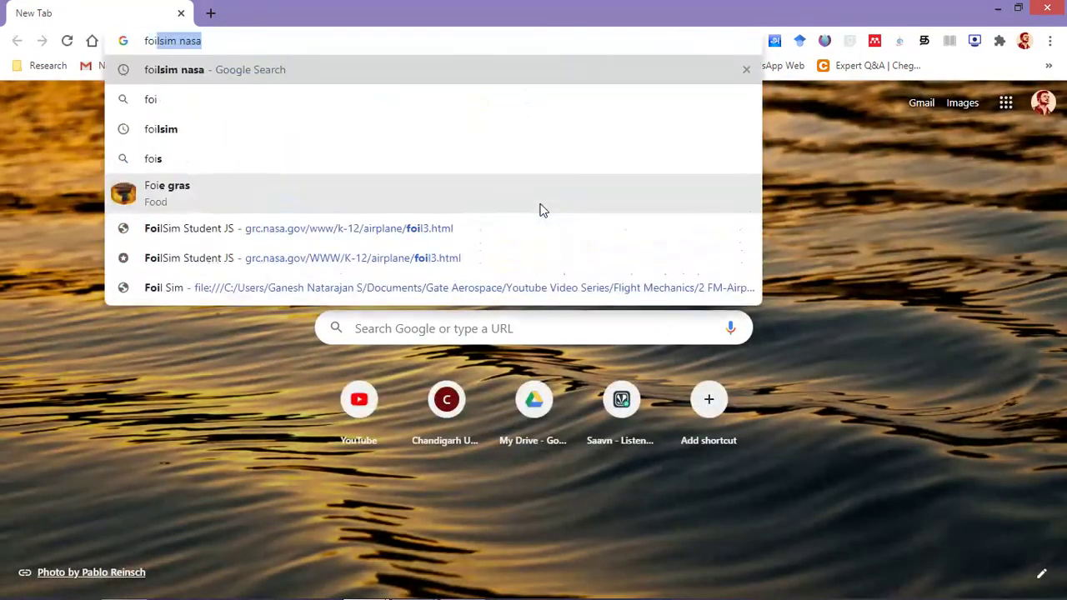
key(Return)
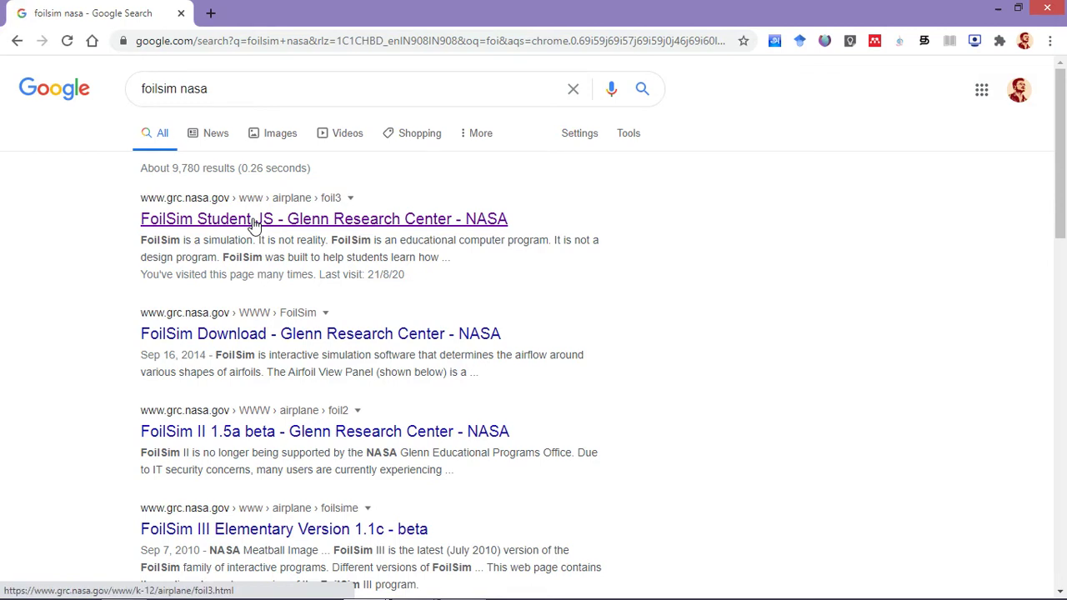
click(308, 226)
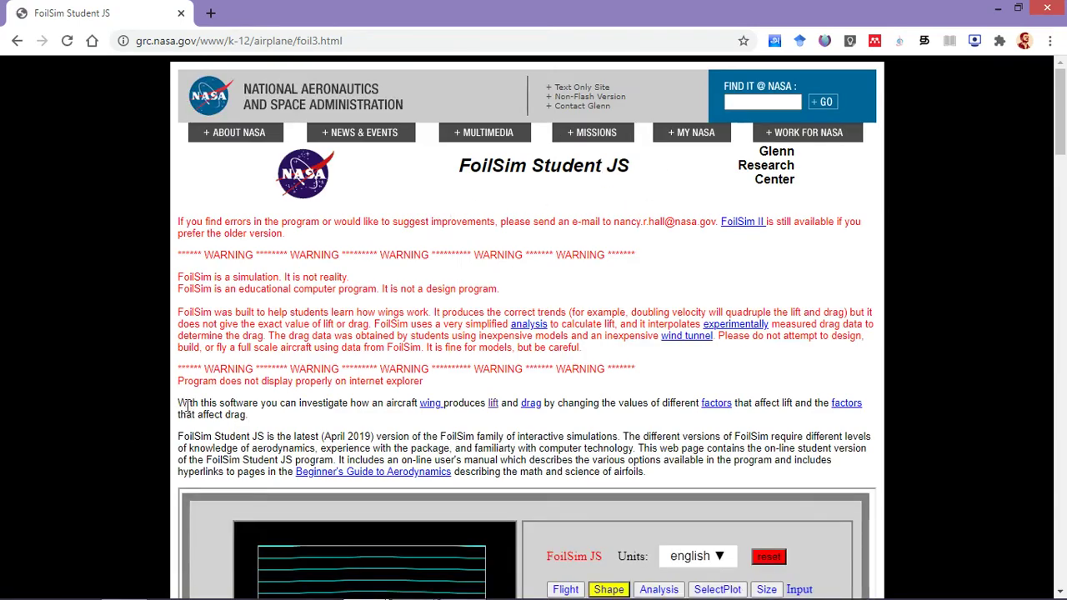
Highlight the 'With this software…' paragraph and scroll down to the FoilSim simulator.
drag(192, 403, 275, 421)
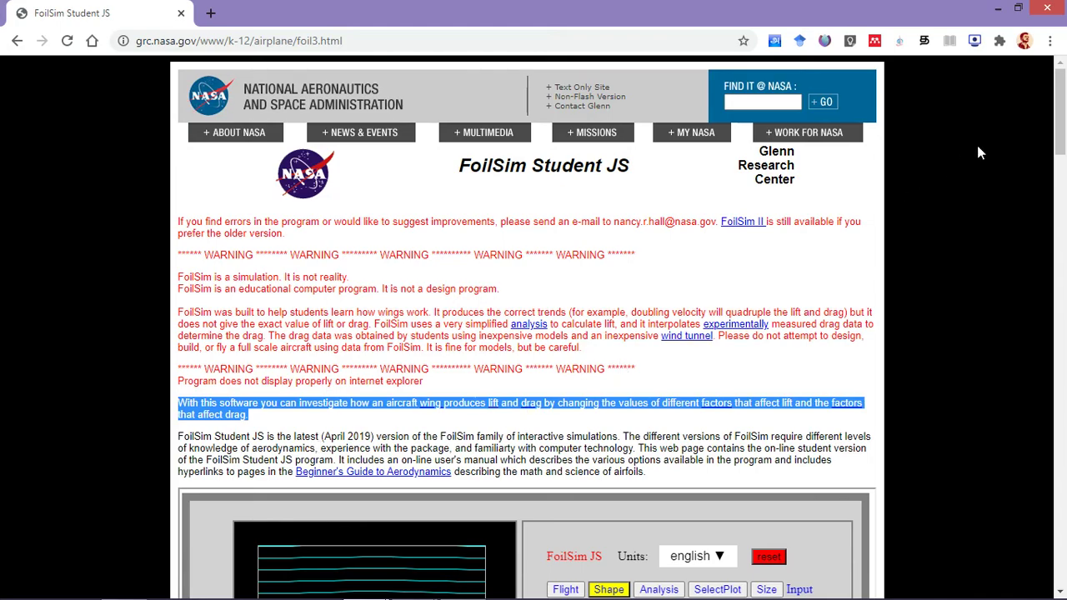
drag(1054, 133, 1063, 204)
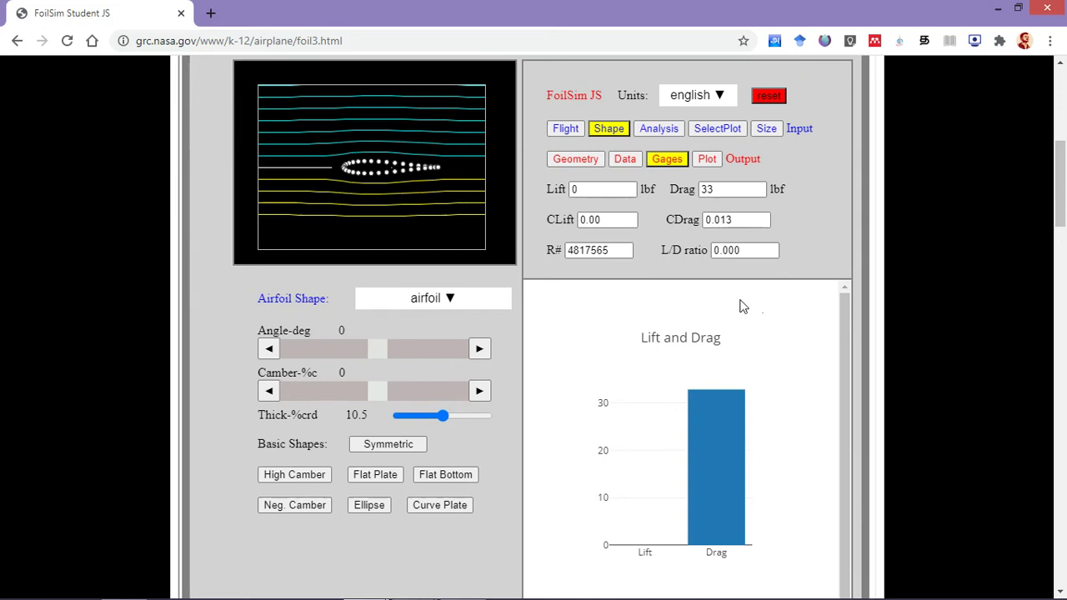
Change the Units setting to metric so drag reads 140 N and lift 0 N.
drag(1062, 191, 1064, 191)
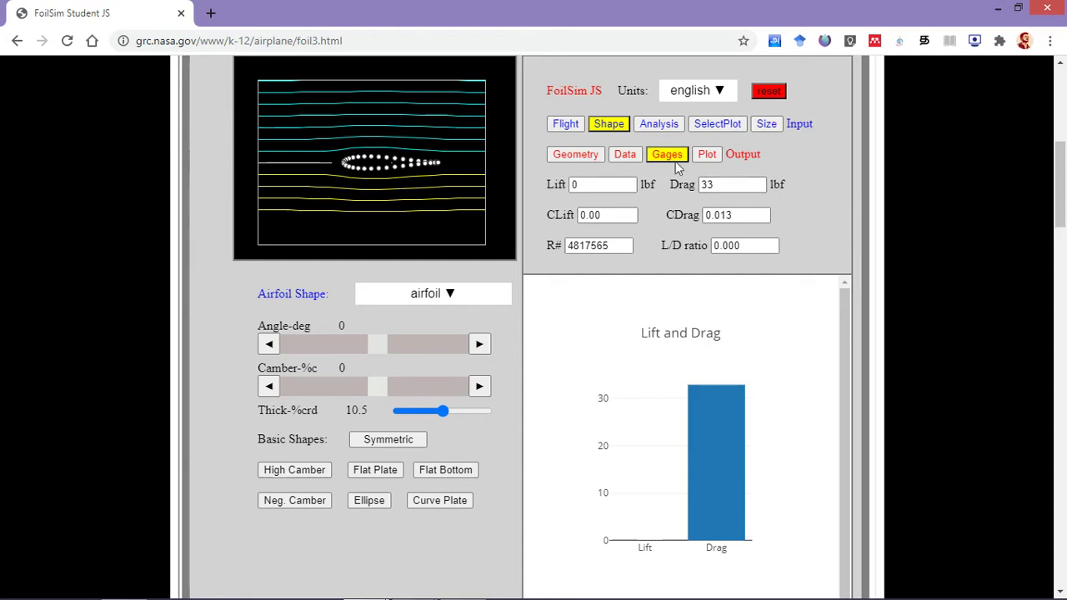
click(720, 99)
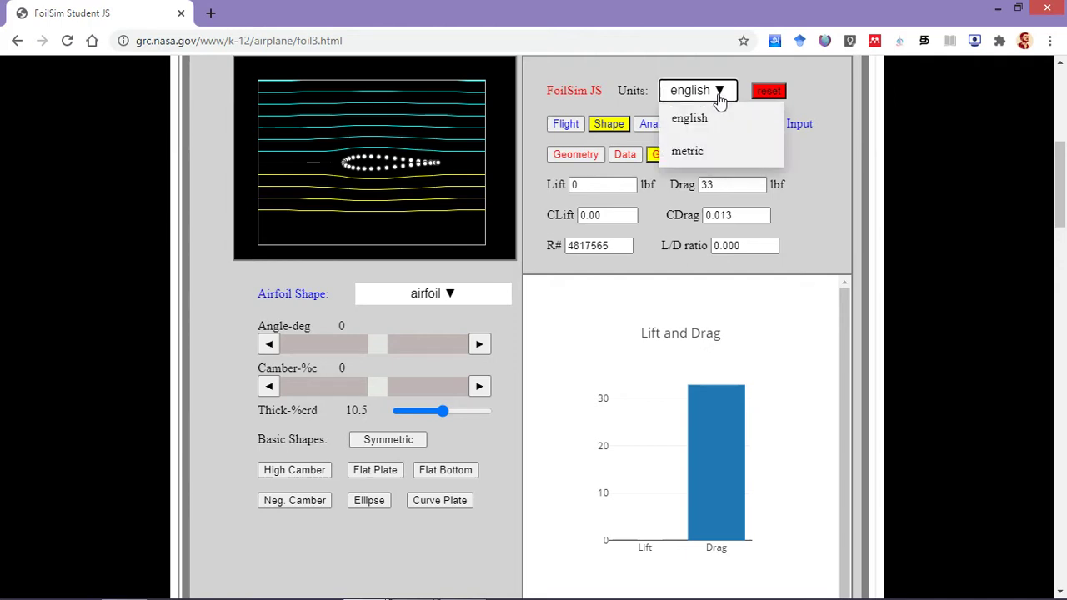
click(700, 154)
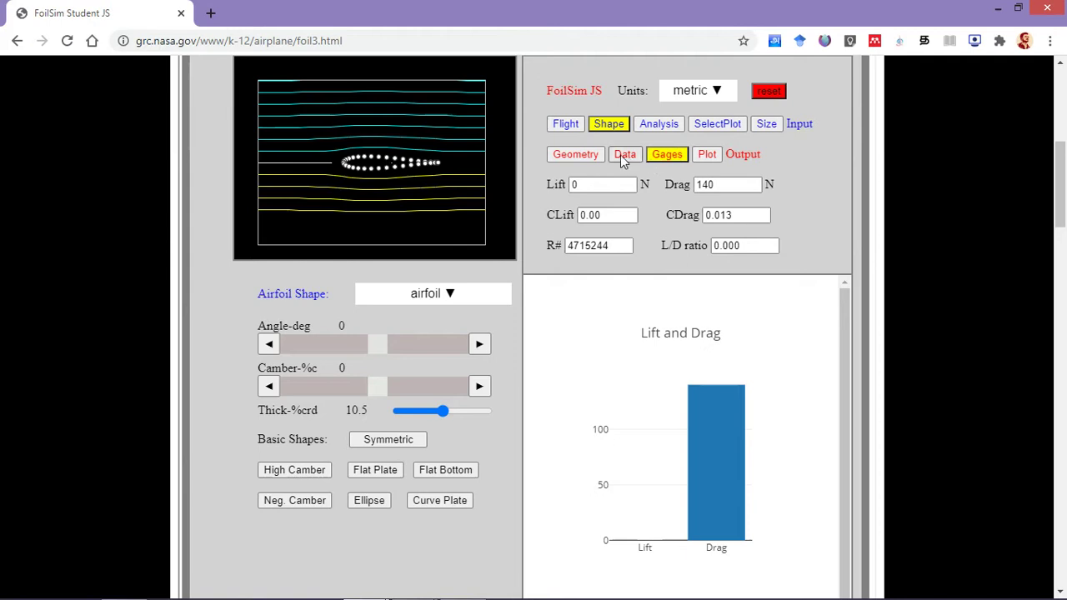
click(569, 125)
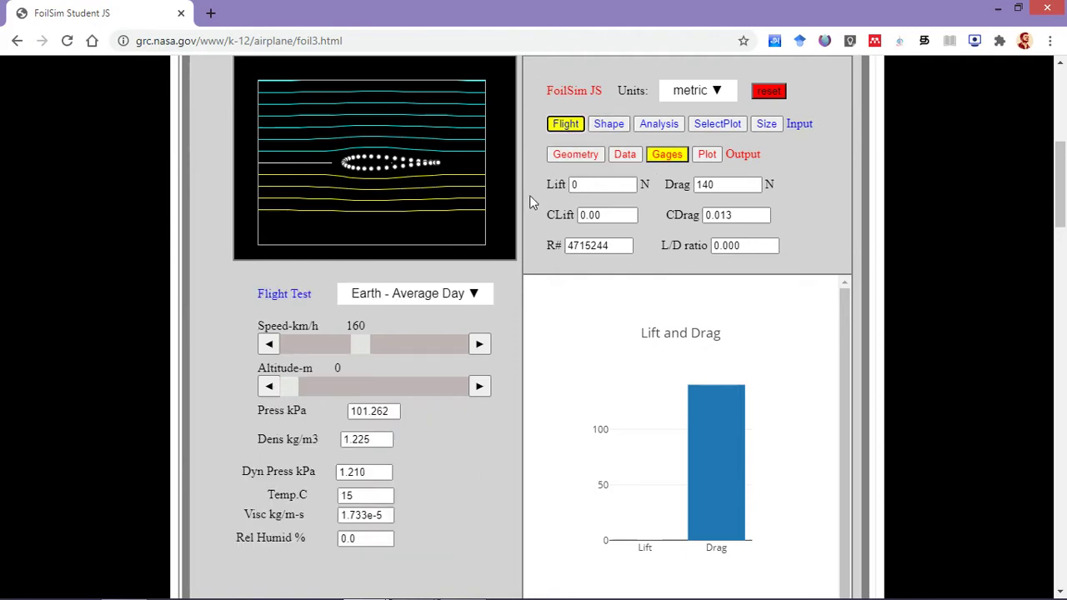
click(481, 302)
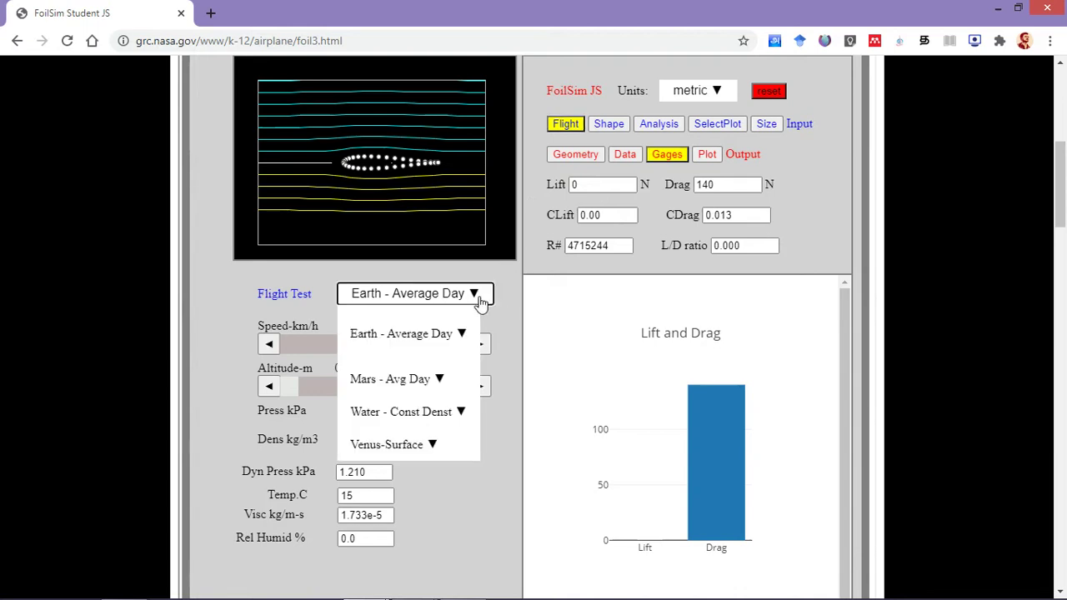
click(391, 335)
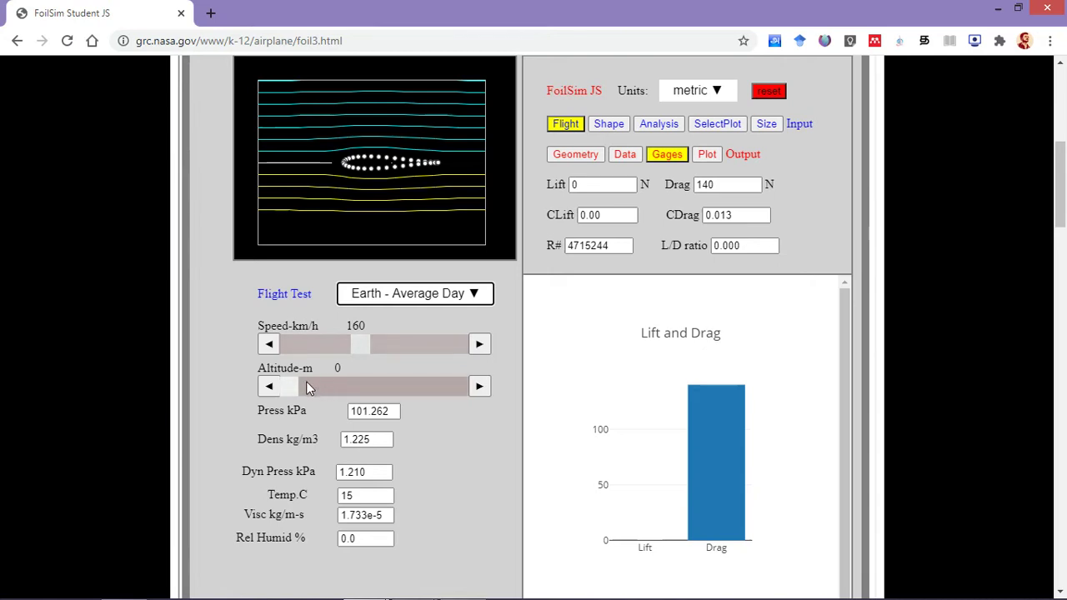
mouse_move(291, 392)
mouse_down()
mouse_move(387, 392)
mouse_move(287, 395)
mouse_move(300, 398)
mouse_up()
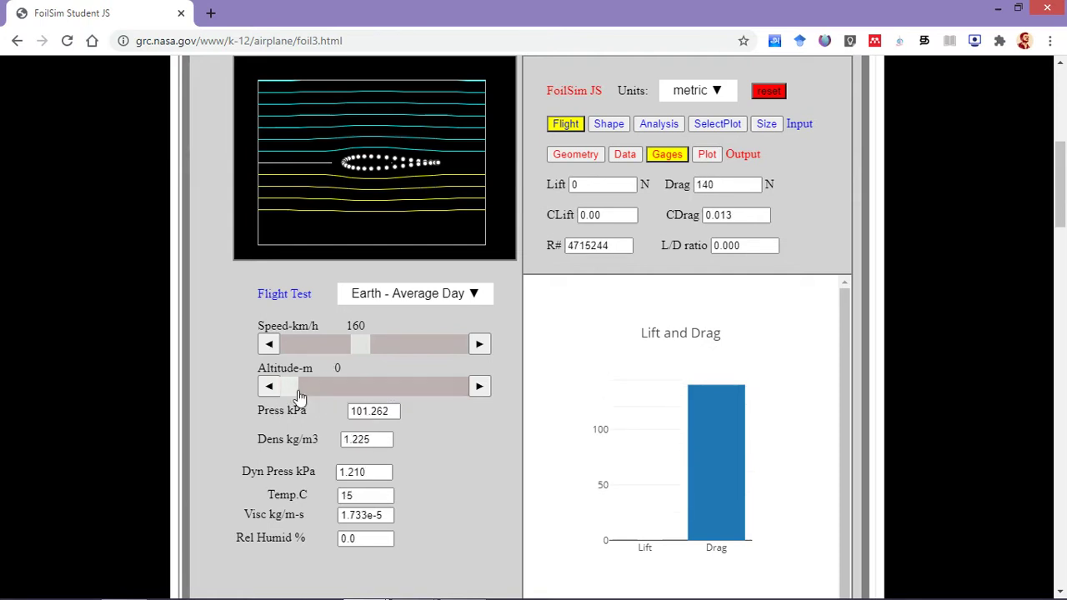
click(609, 125)
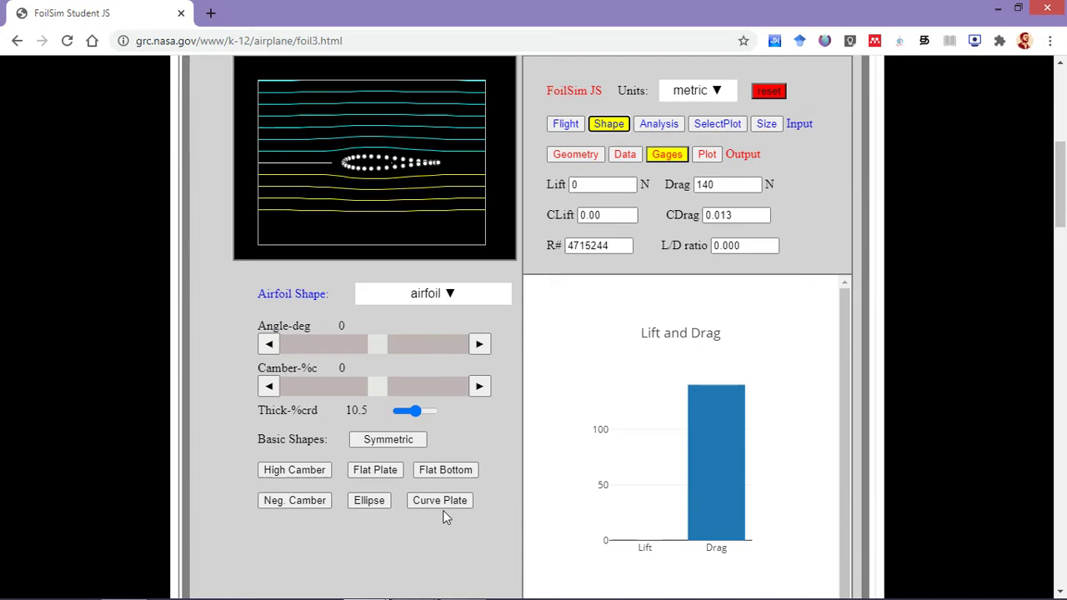
In the Analysis options, animate the flow as moving dashes, briefly freezing and resuming it.
click(671, 129)
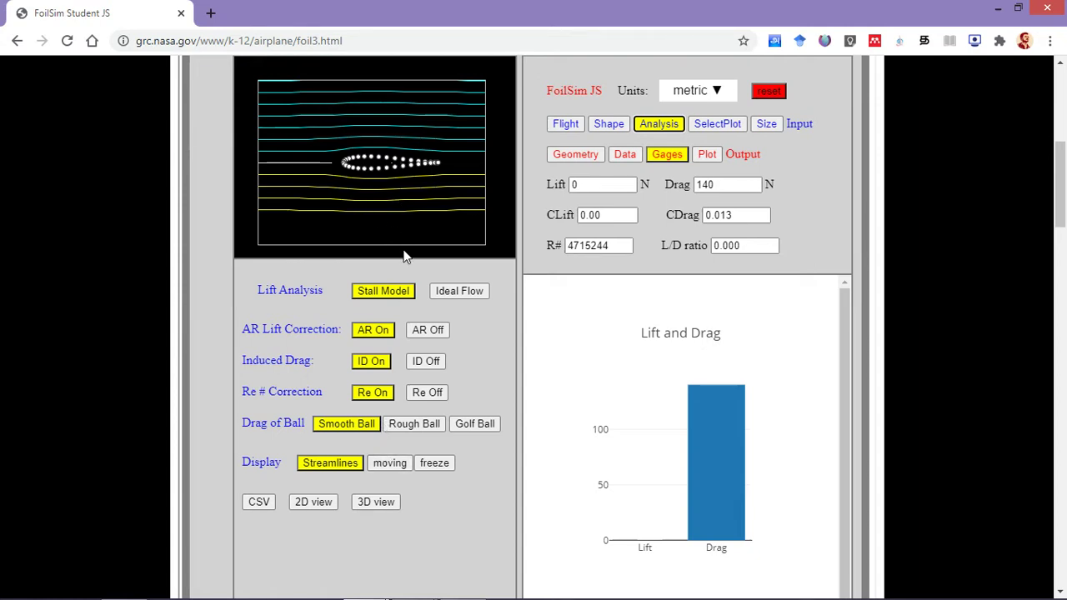
click(386, 463)
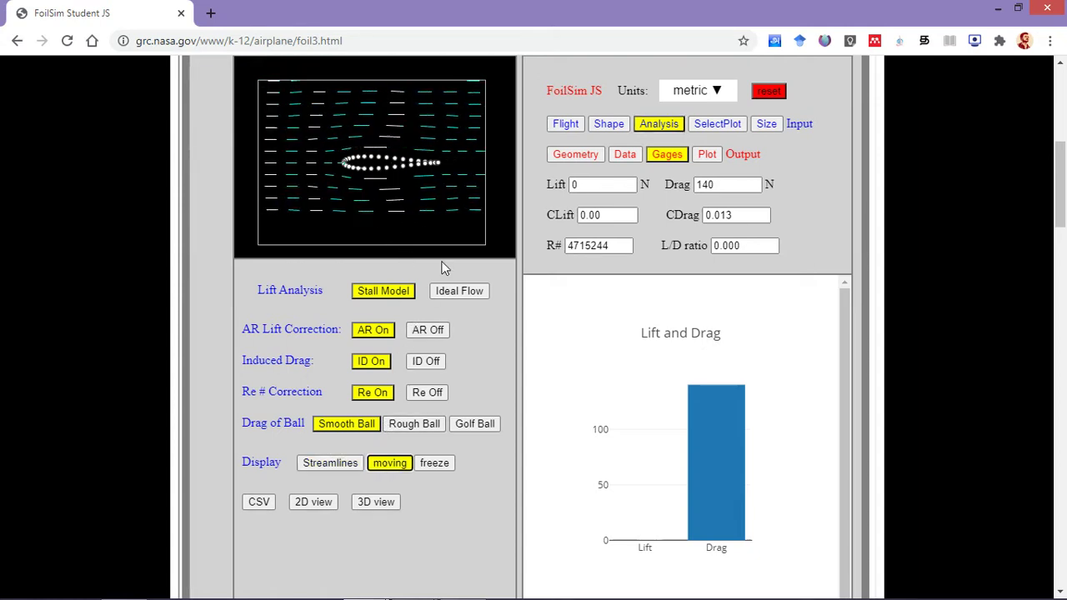
click(435, 466)
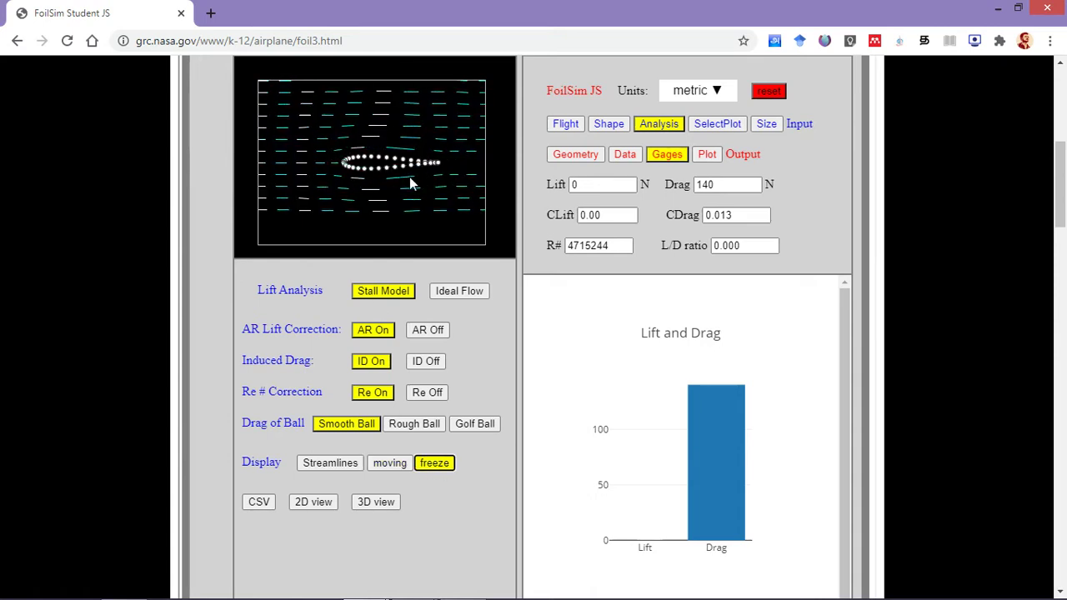
click(386, 464)
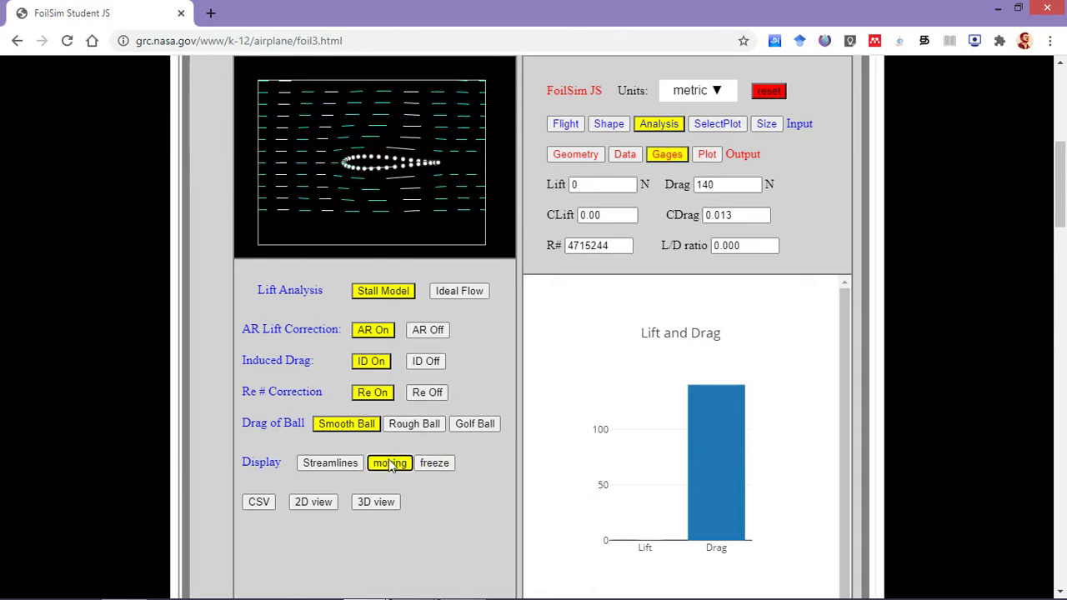
Compare the 2D and 3D views, return to 2D, and show the Pressure Variation plot.
click(324, 501)
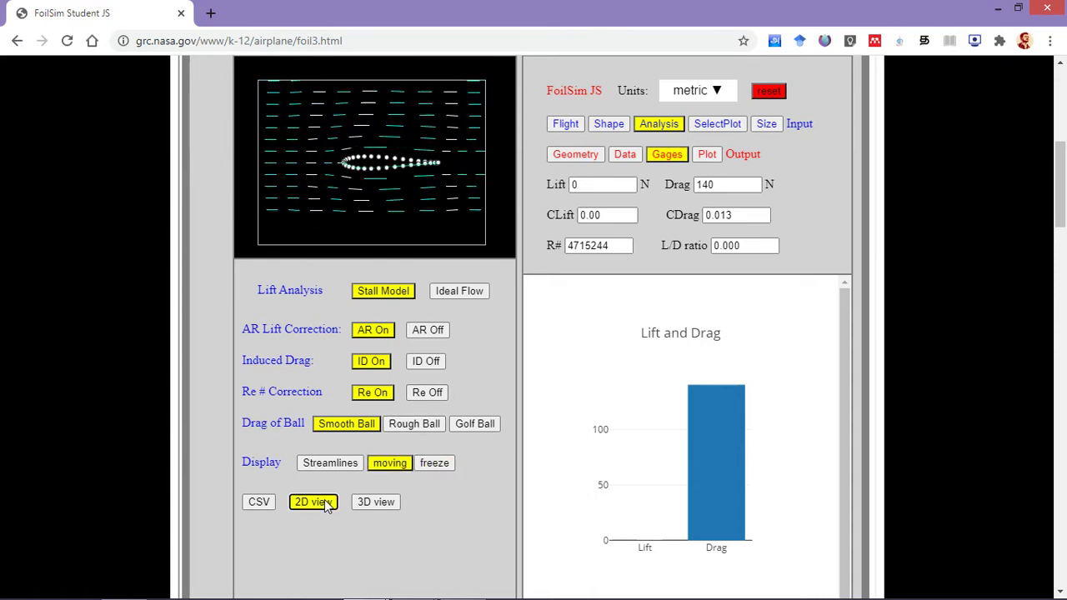
click(377, 502)
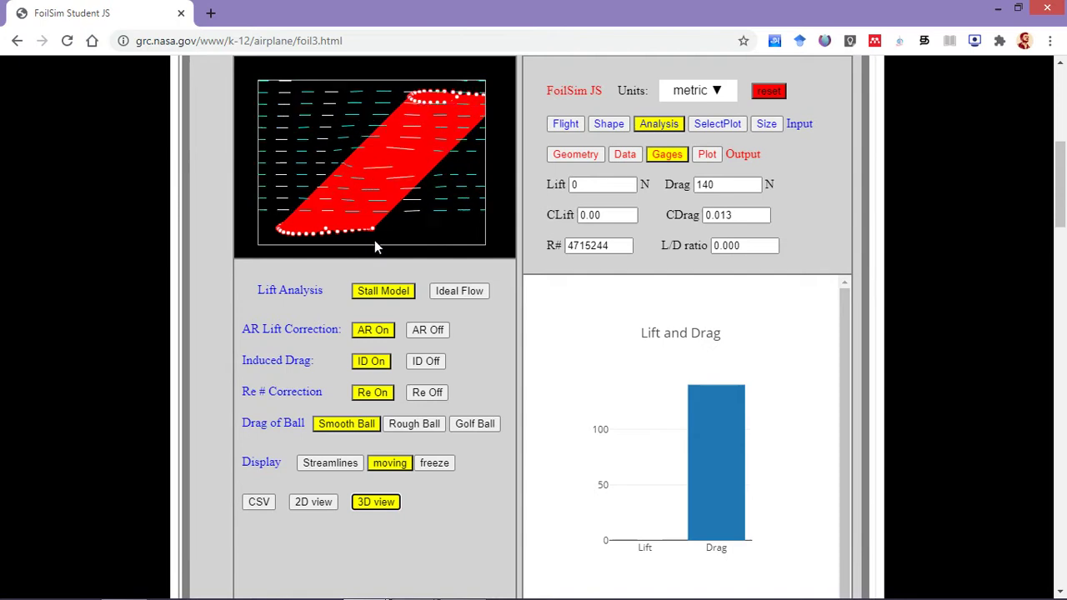
click(315, 503)
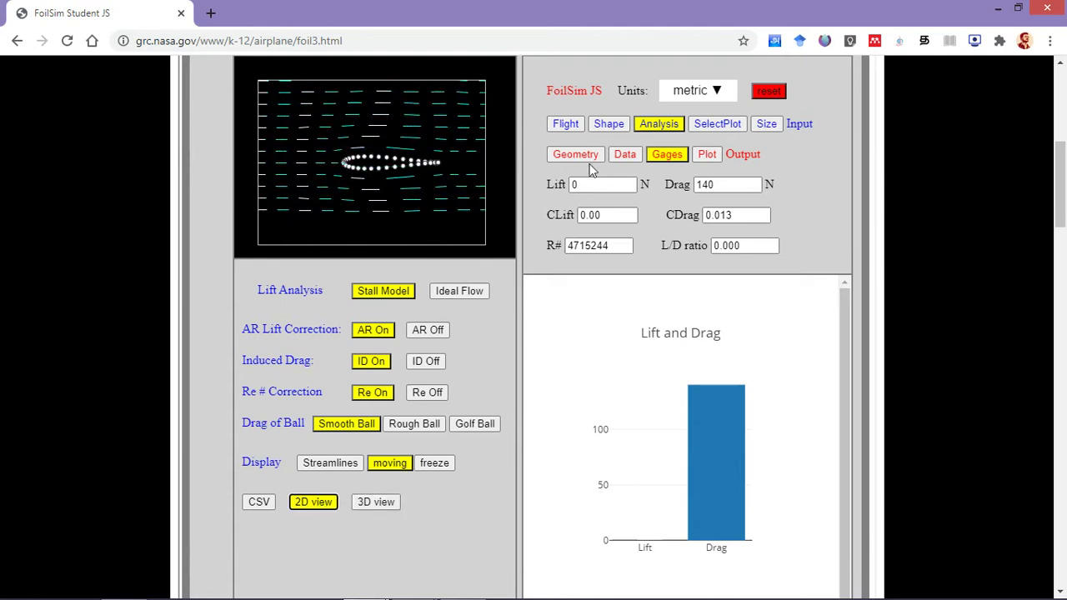
click(714, 126)
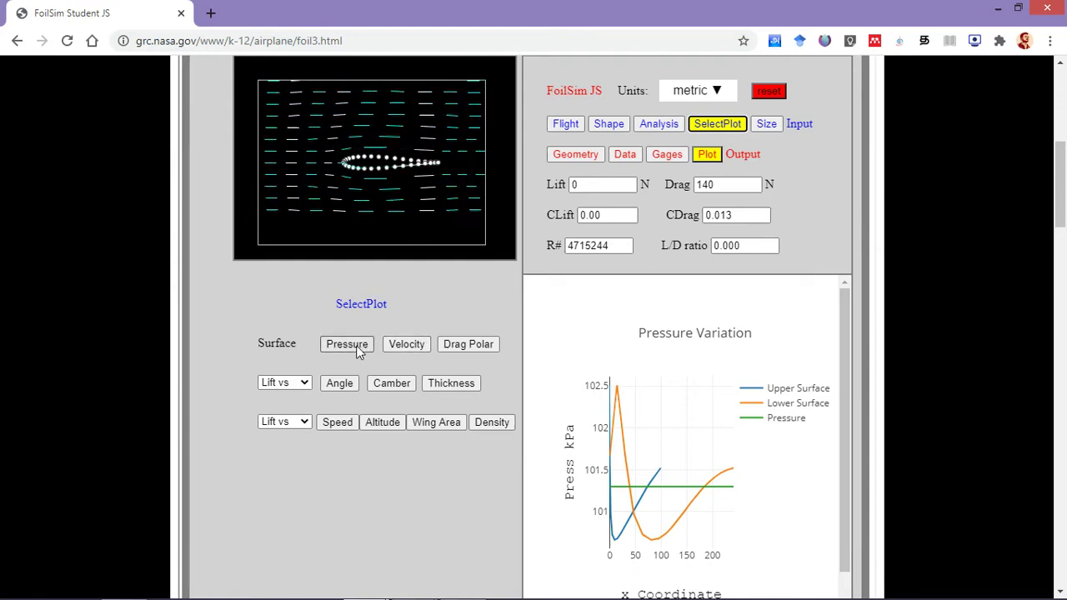
After trying velocity and drag polar plots, plot Cl vs Angle and show the Size settings.
click(416, 347)
click(468, 347)
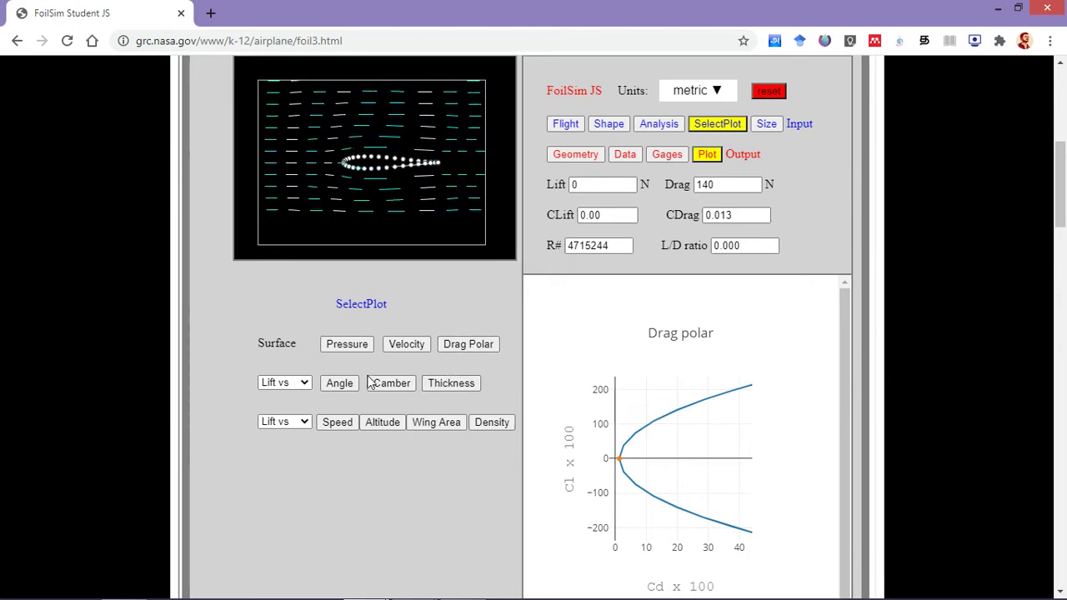
click(305, 382)
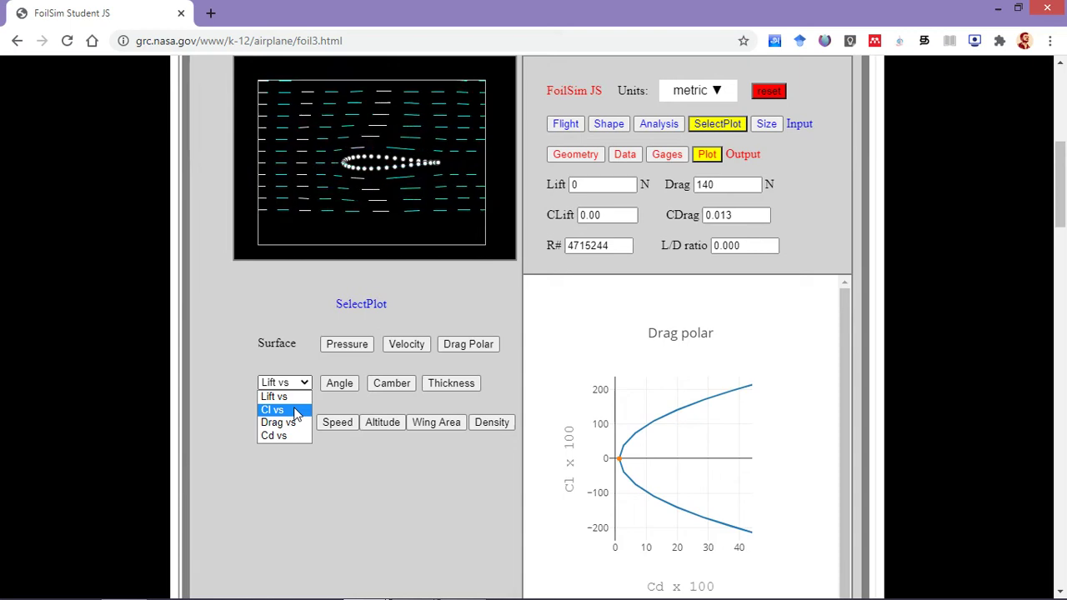
click(295, 411)
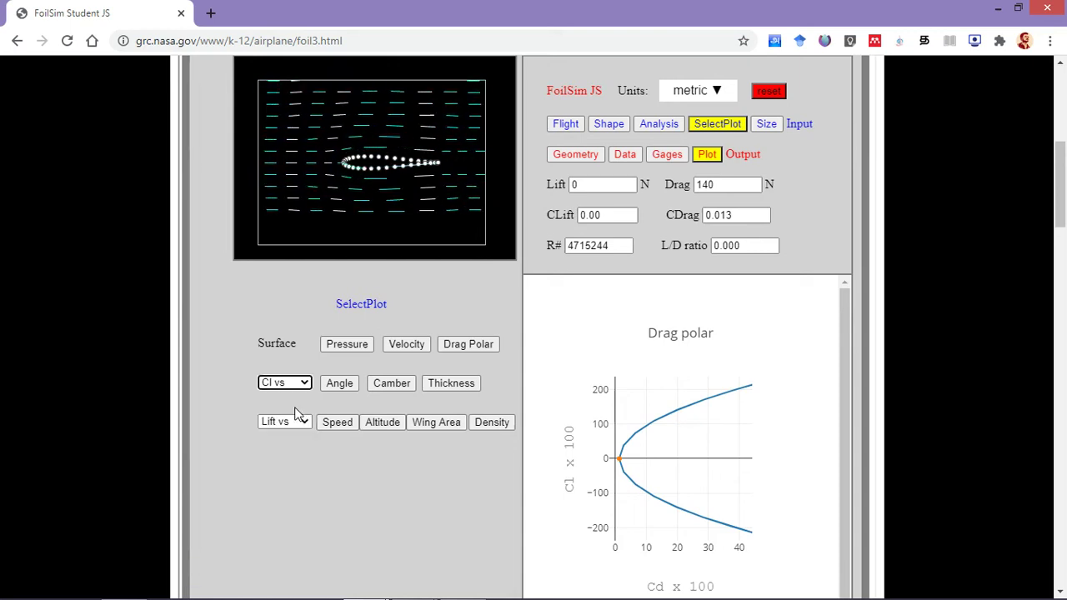
click(340, 386)
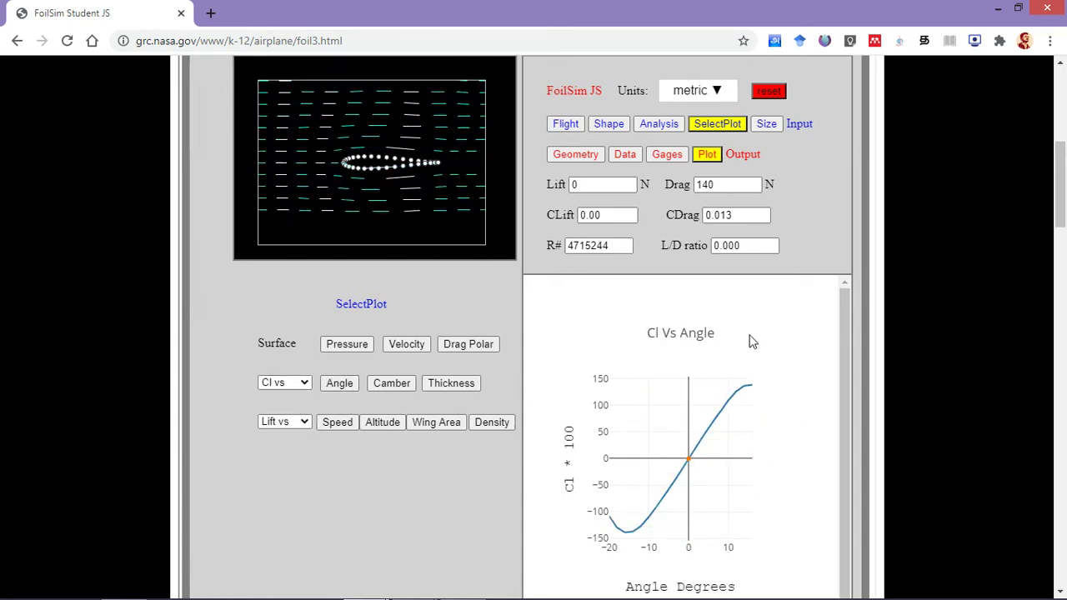
drag(846, 330, 841, 369)
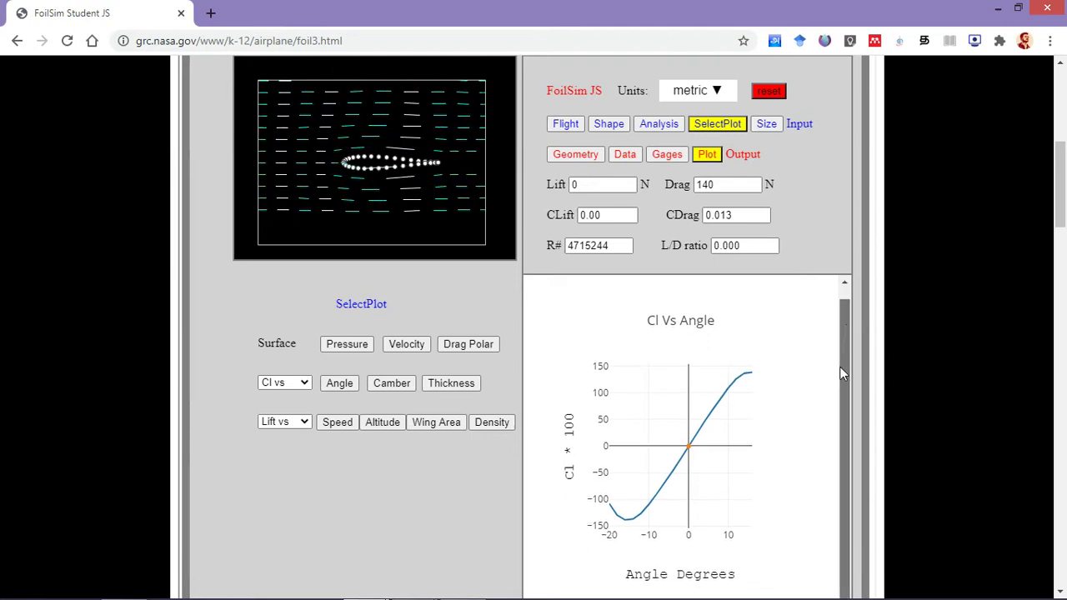
click(766, 124)
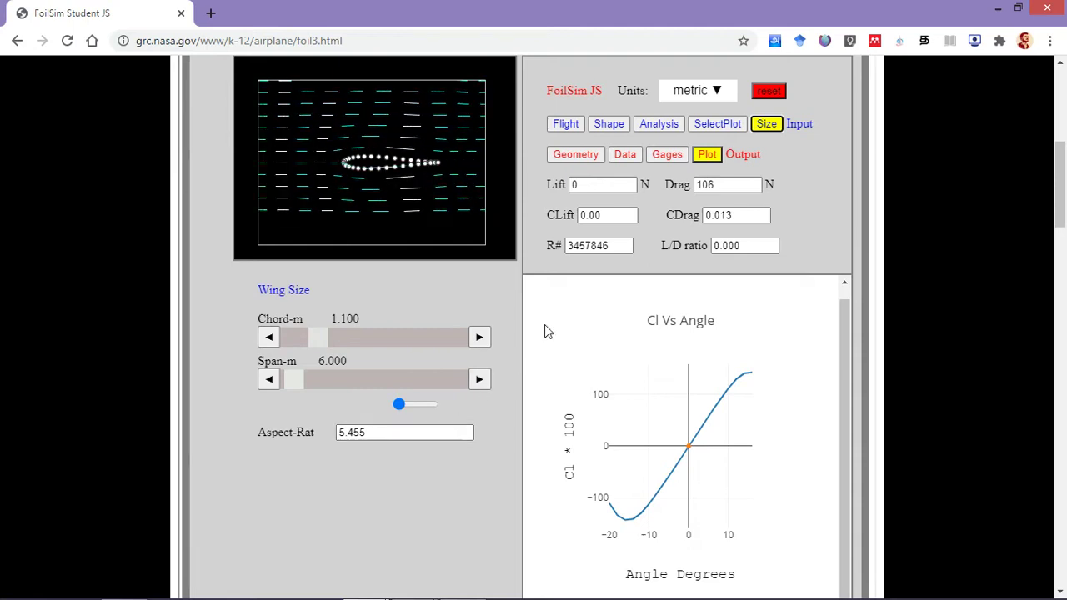
View surface coordinates and airfoil data, then Shape settings beside a Lift and Drag bar chart.
click(581, 156)
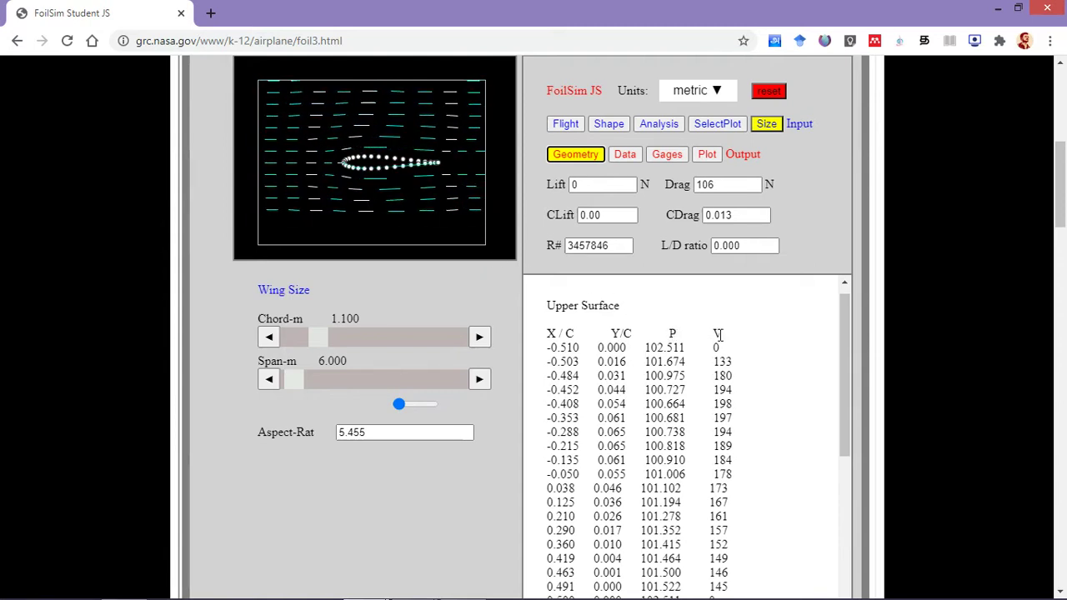
click(622, 157)
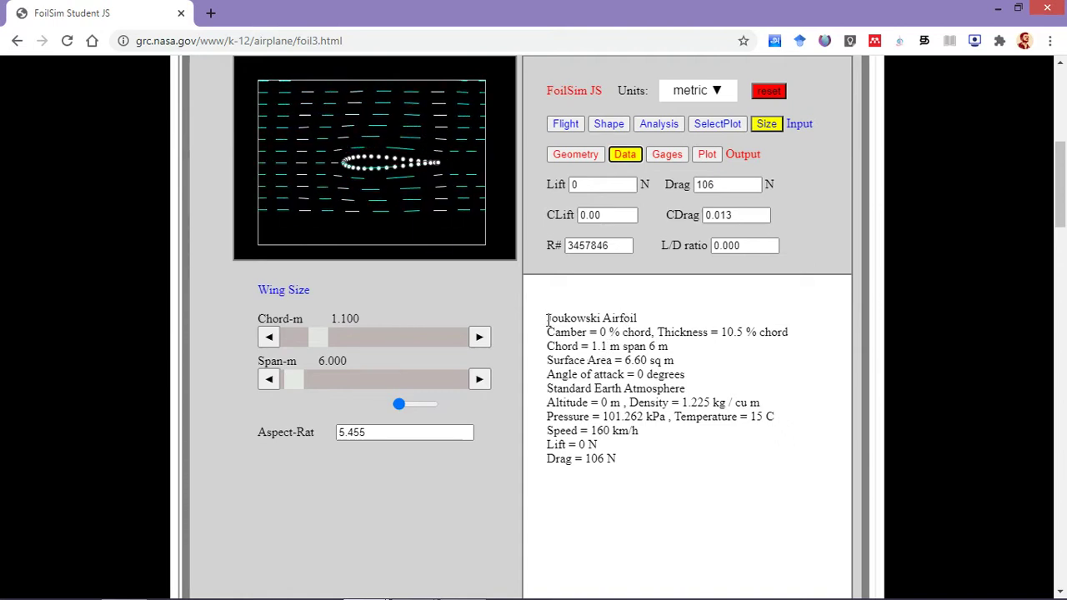
drag(547, 319, 624, 319)
click(643, 325)
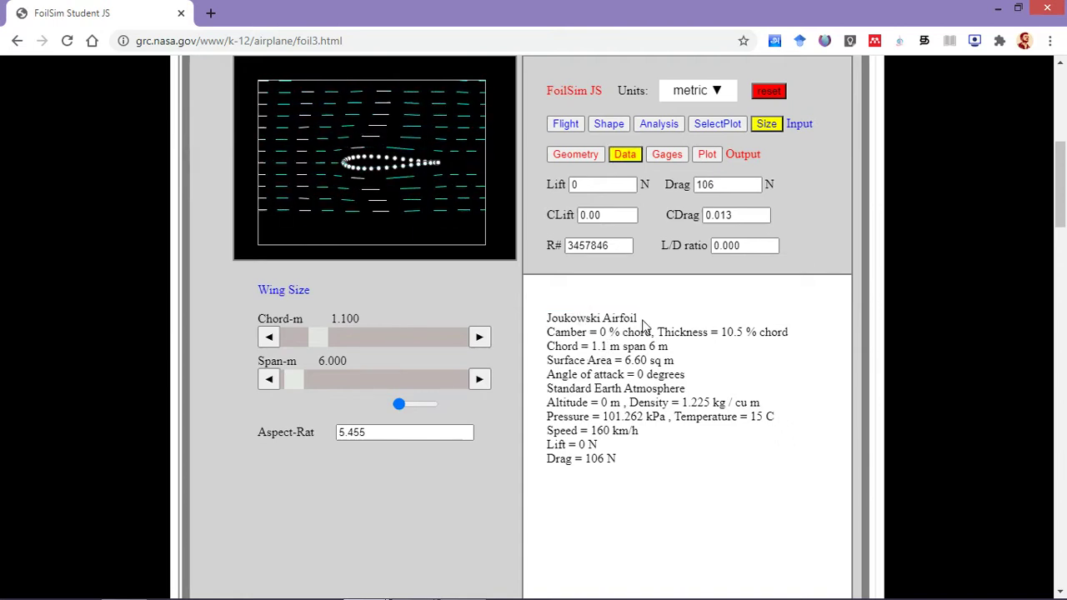
click(602, 125)
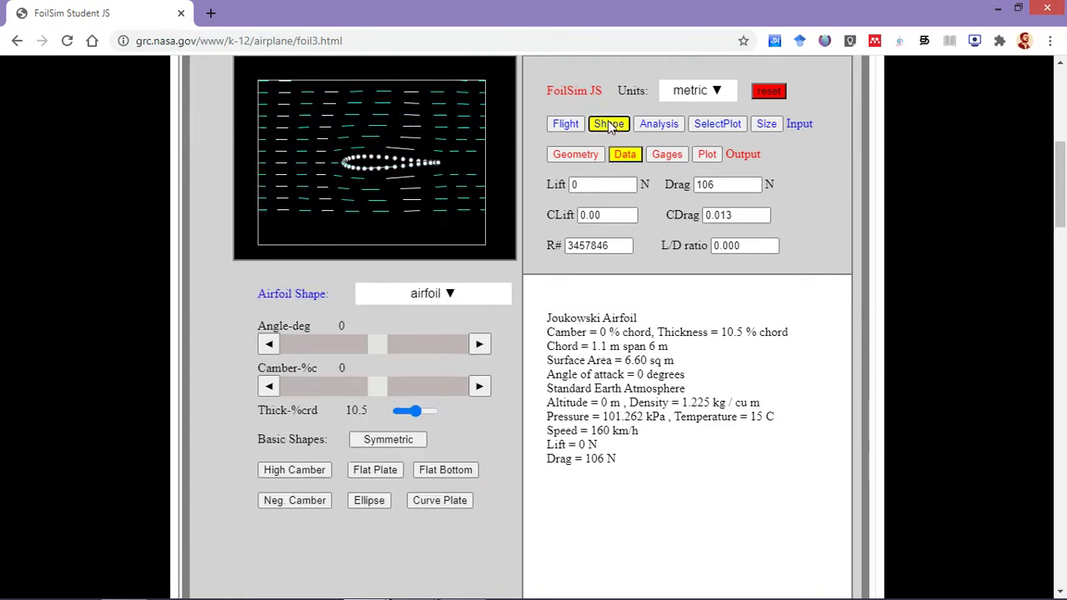
click(665, 156)
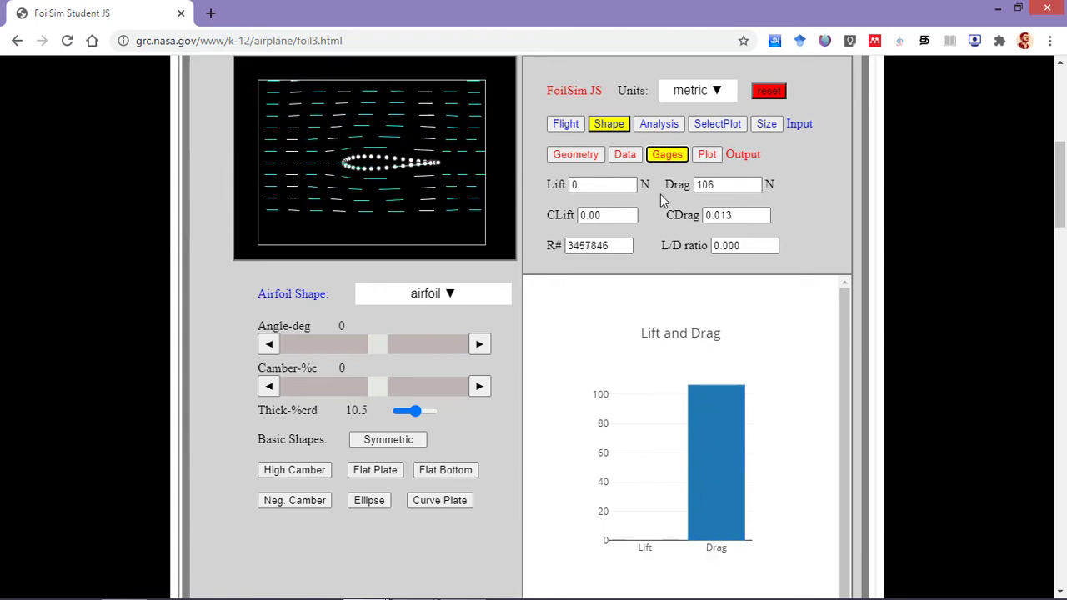
Show the Cl vs Angle plot again next to the airfoil Shape settings.
click(705, 158)
click(720, 123)
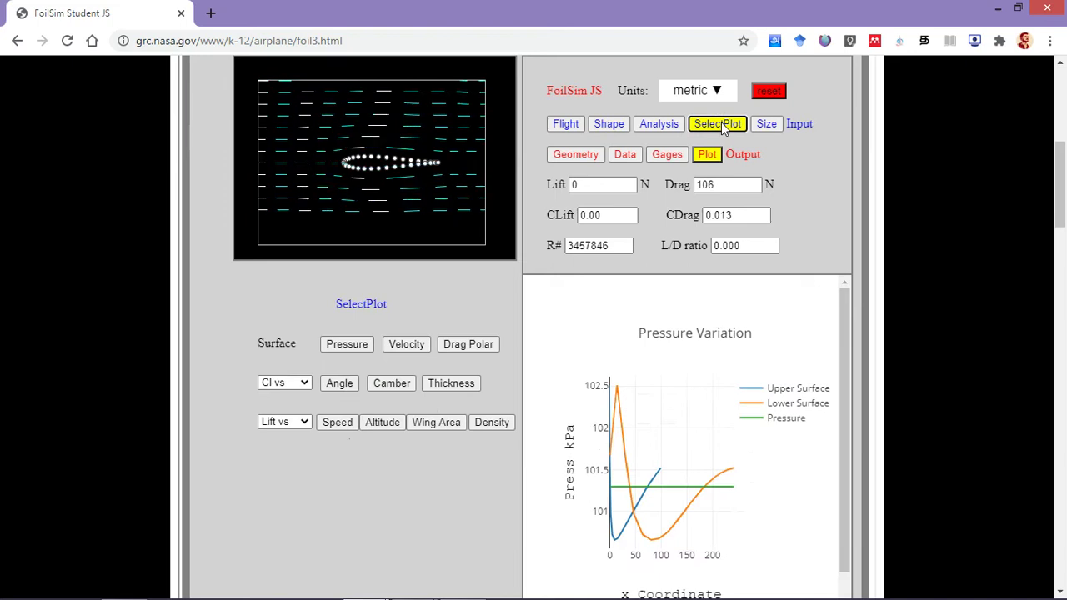
click(335, 382)
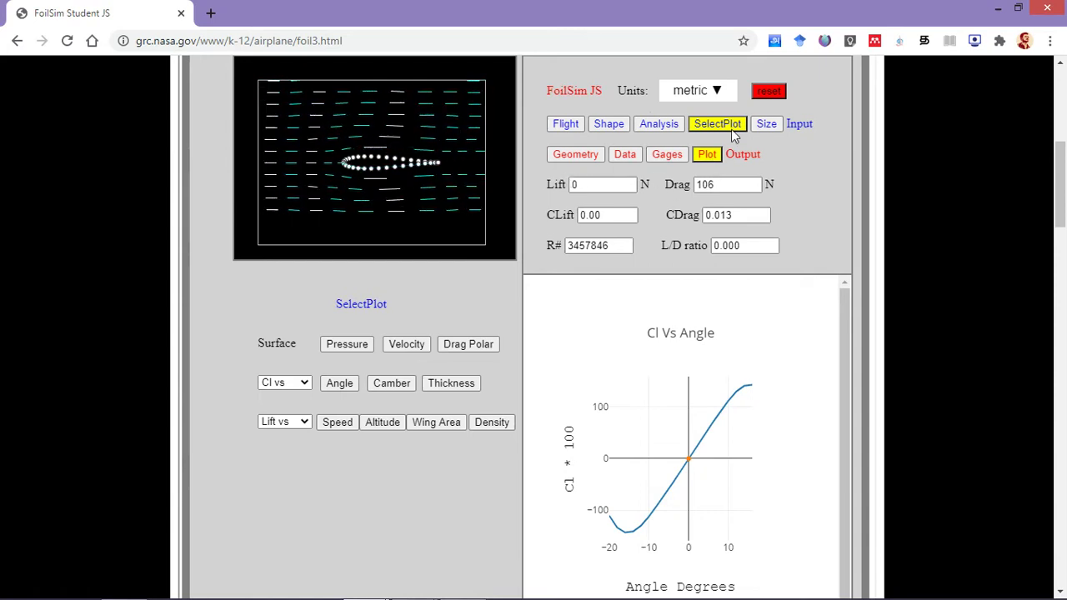
click(602, 130)
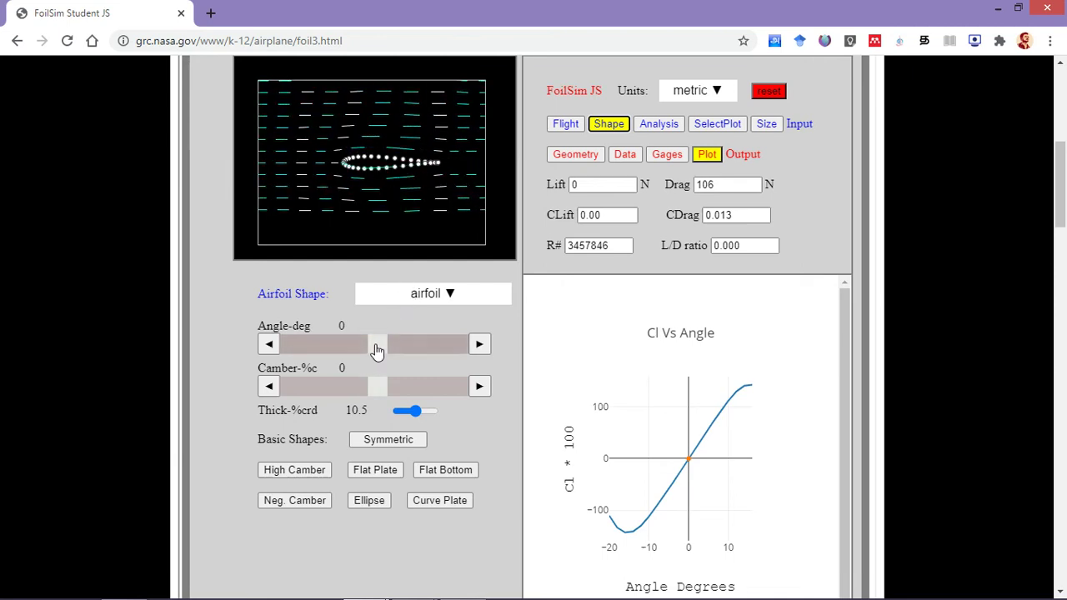
Try airfoil thicknesses up to 20%, then reset to the symmetric 12.5% thick shape.
click(372, 442)
click(372, 442)
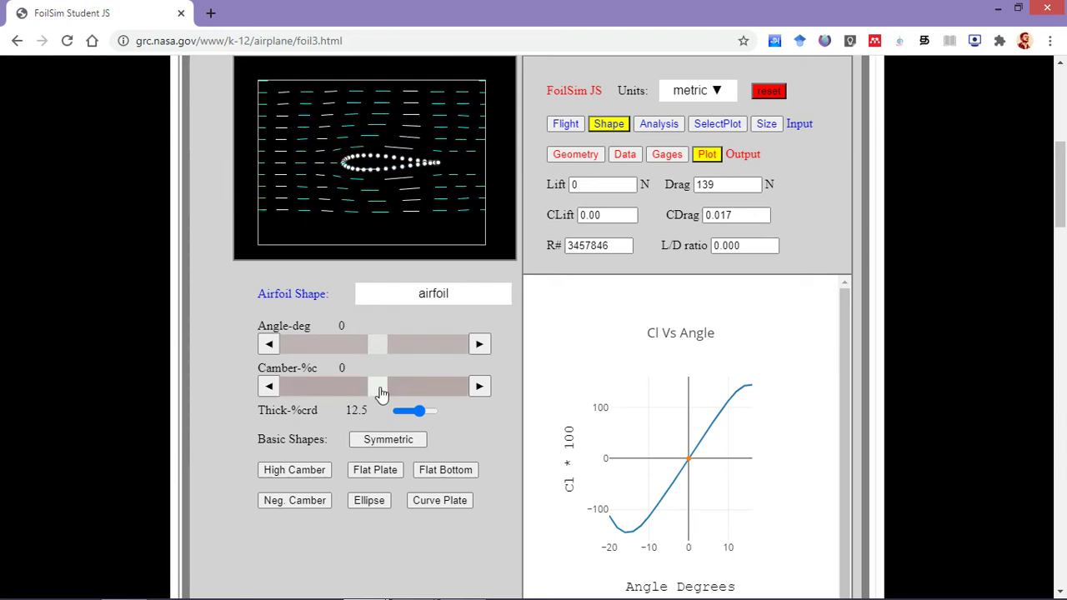
click(418, 414)
key(Right)
key(Right)
drag(416, 419, 451, 419)
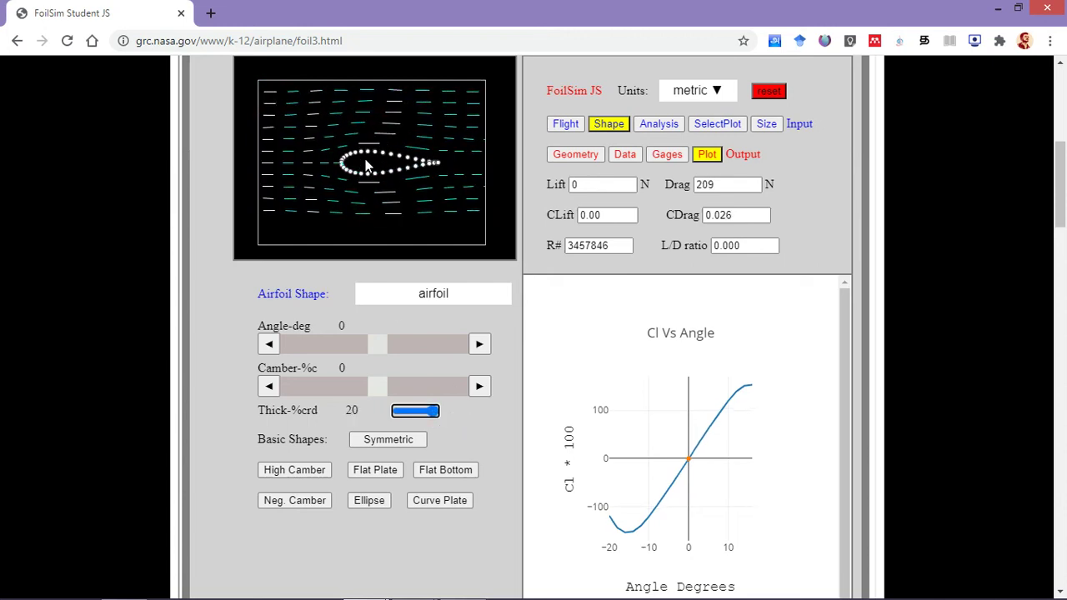
drag(427, 413, 422, 415)
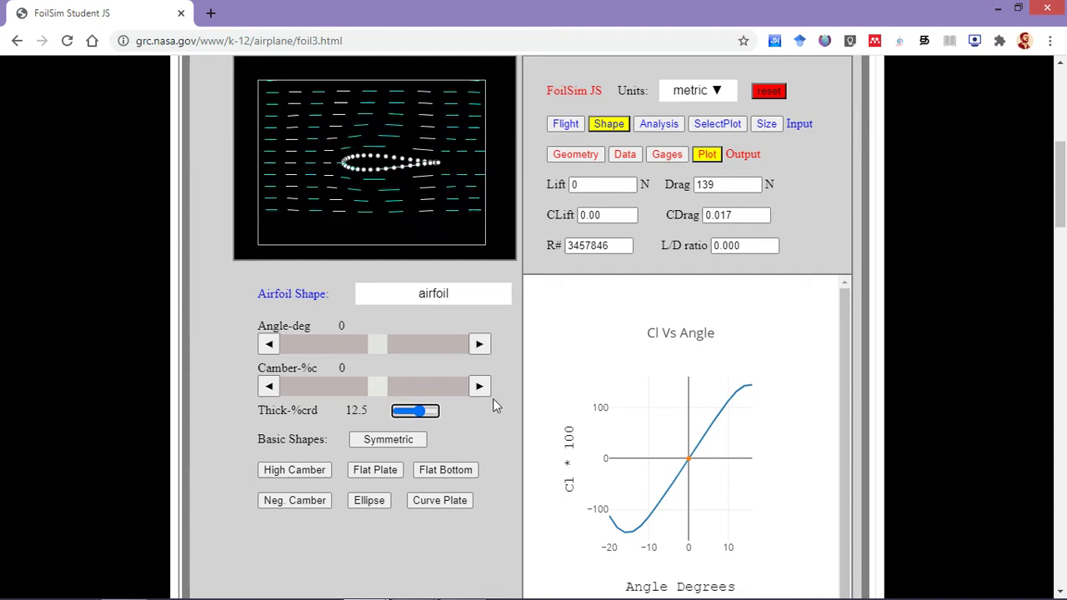
click(417, 439)
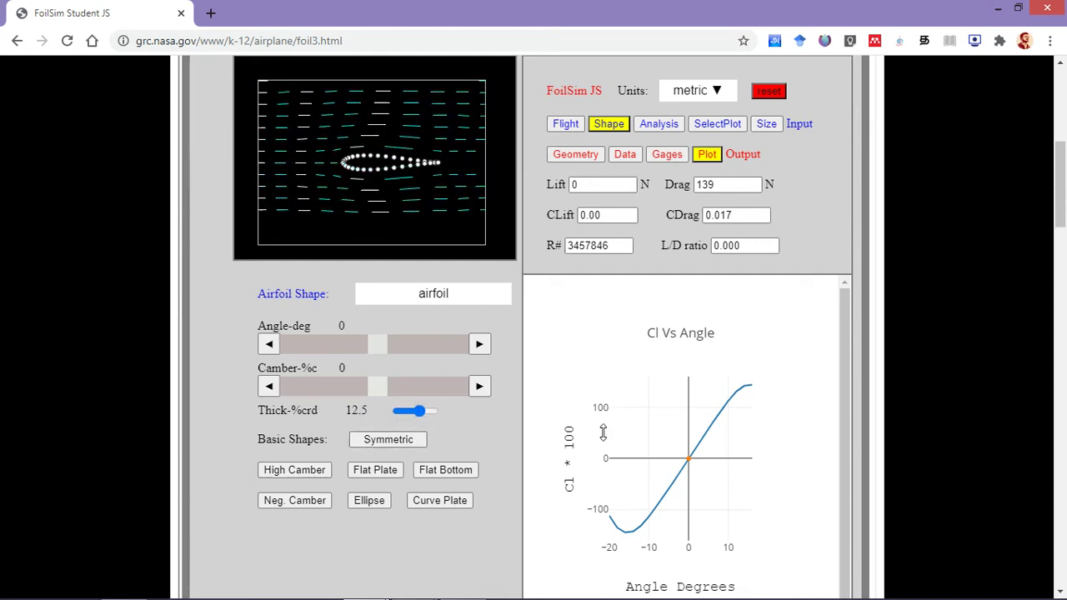
Raise the angle of attack through 7 and about 15 degrees to 17.9°, checking the lift value.
mouse_move(689, 457)
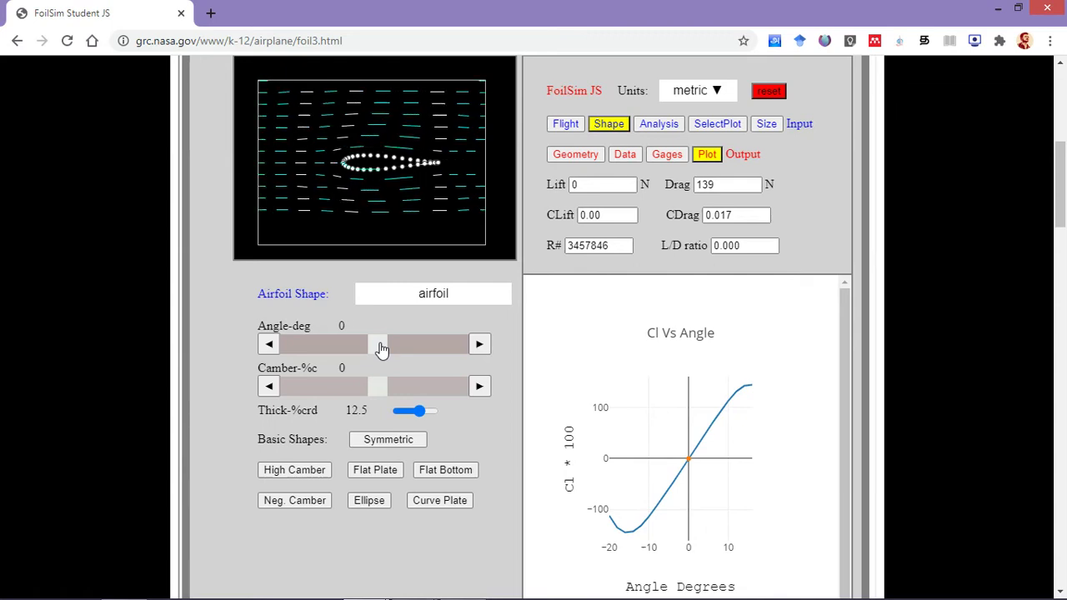
drag(381, 348, 434, 354)
double_click(600, 185)
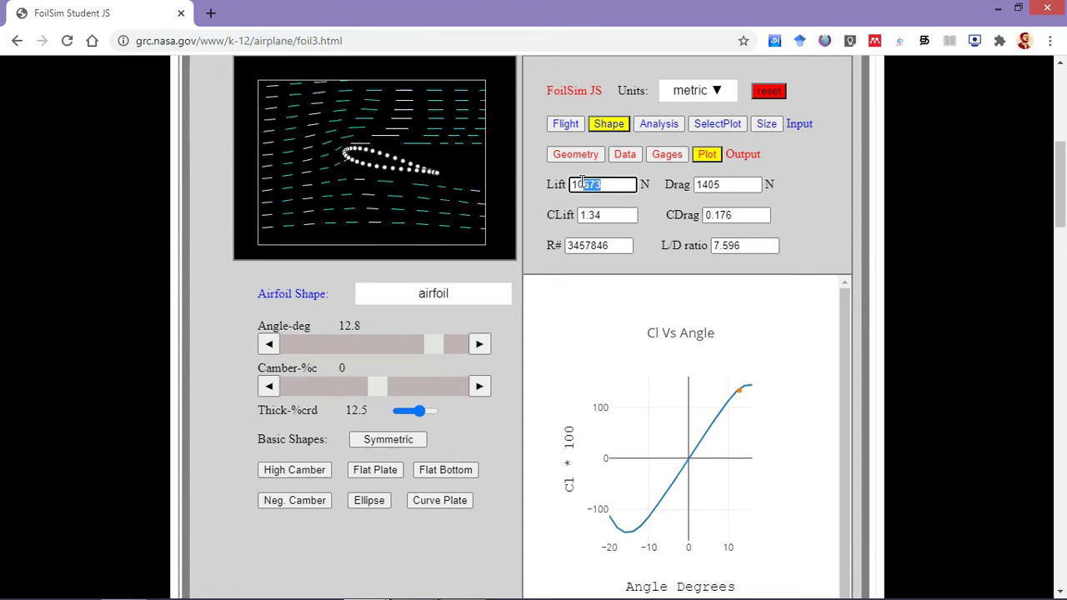
click(575, 184)
mouse_move(436, 353)
mouse_down()
mouse_move(464, 356)
mouse_move(453, 354)
mouse_up()
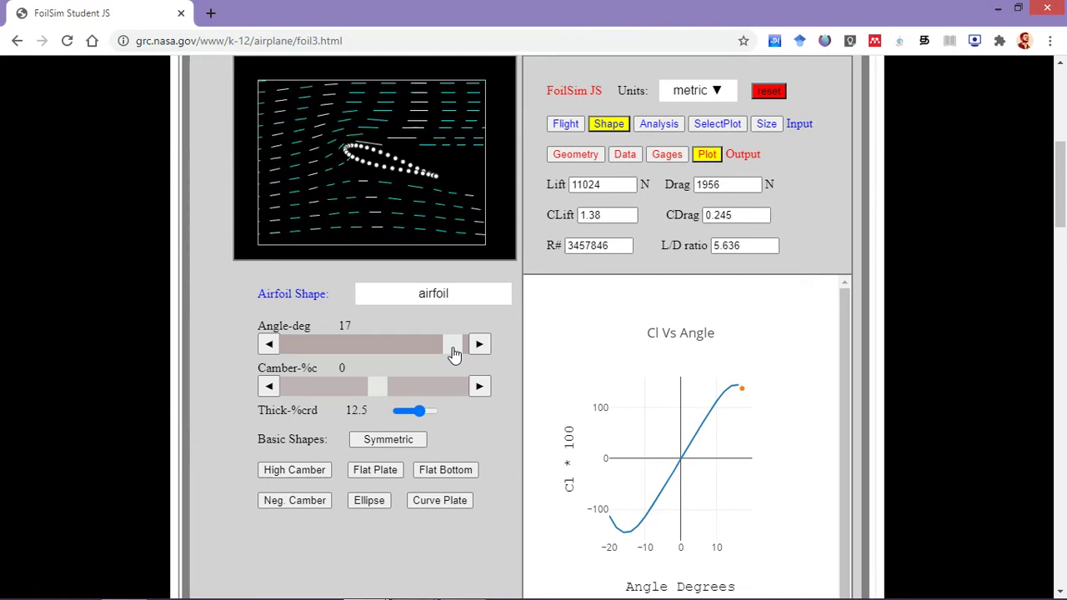
drag(454, 353, 459, 353)
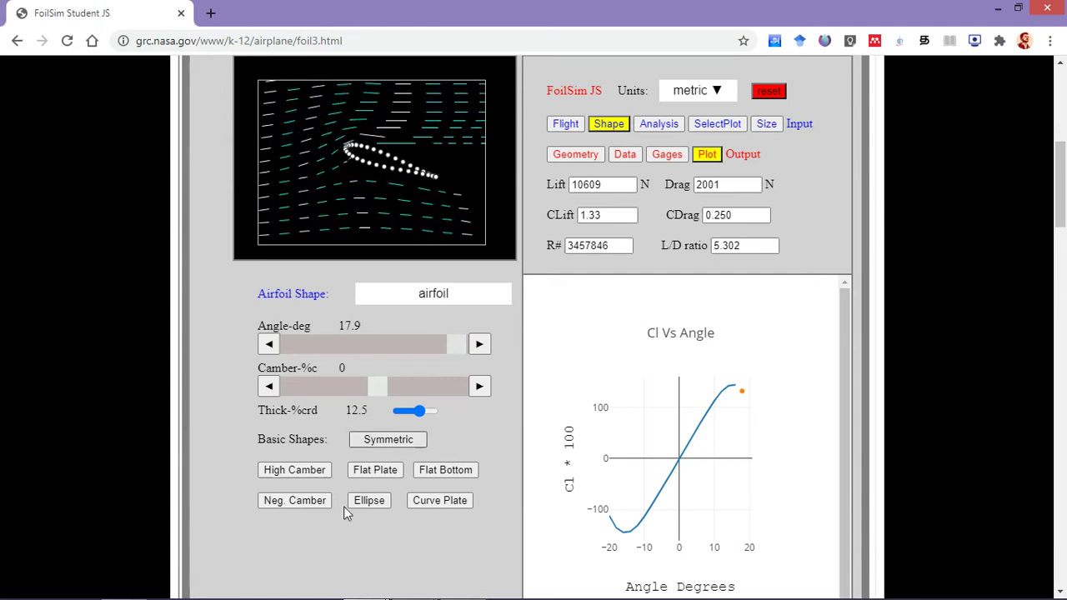
click(658, 123)
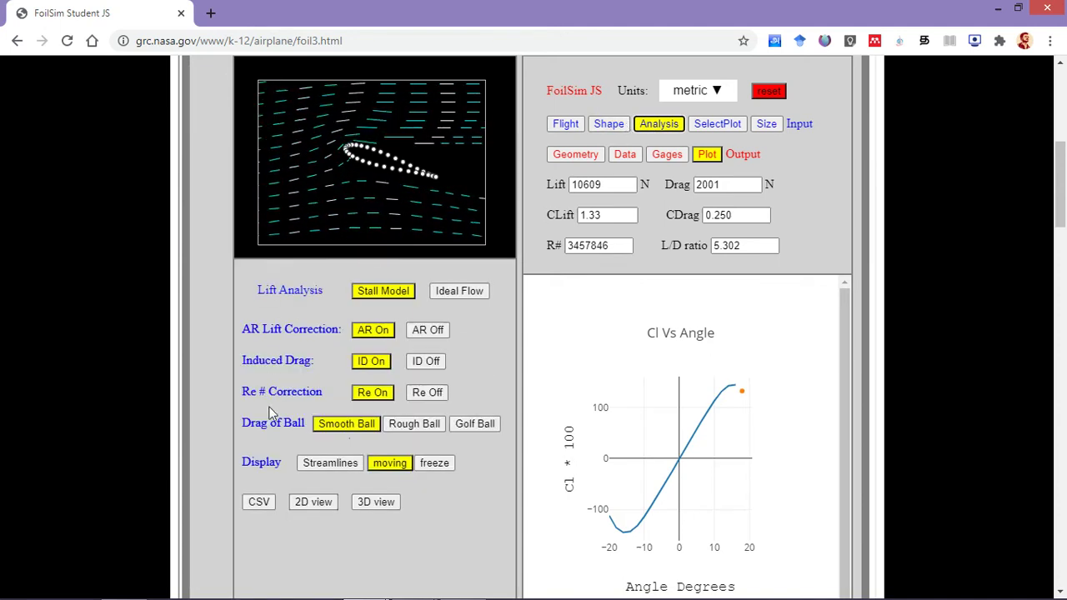
click(343, 471)
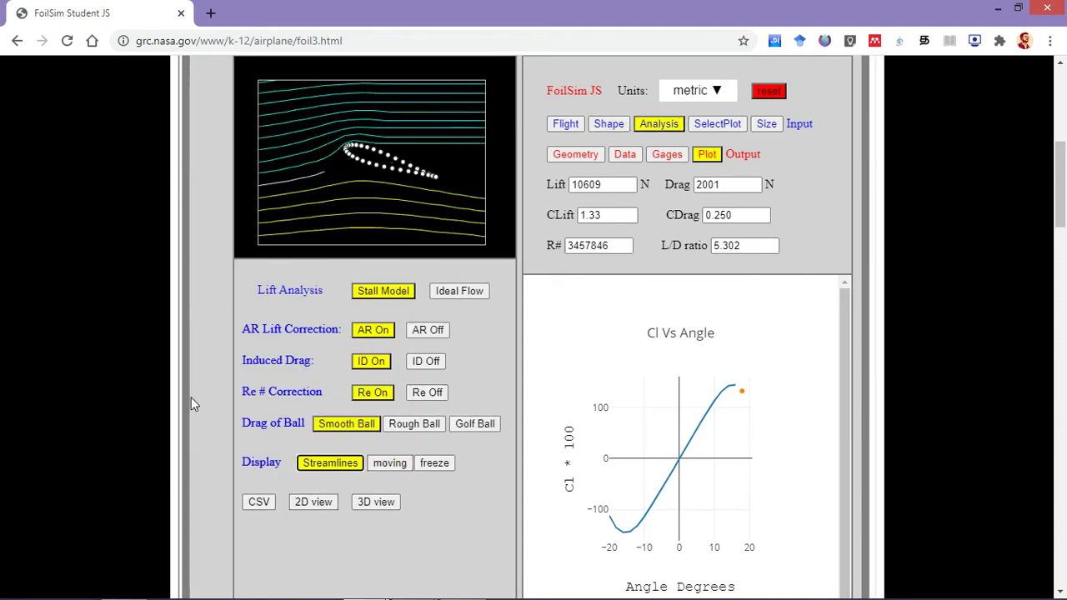
click(395, 471)
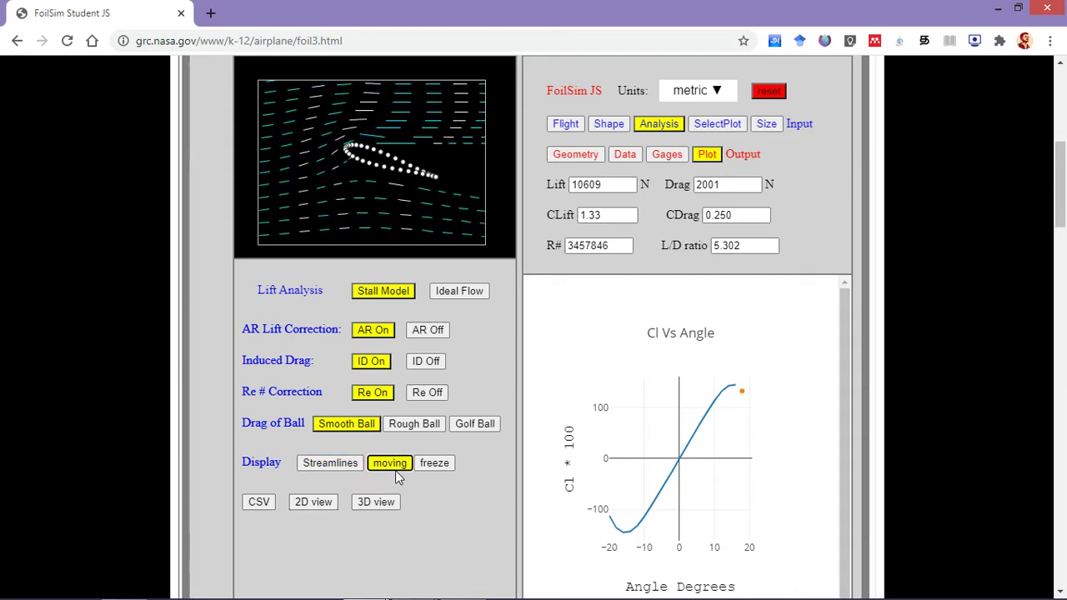
click(606, 127)
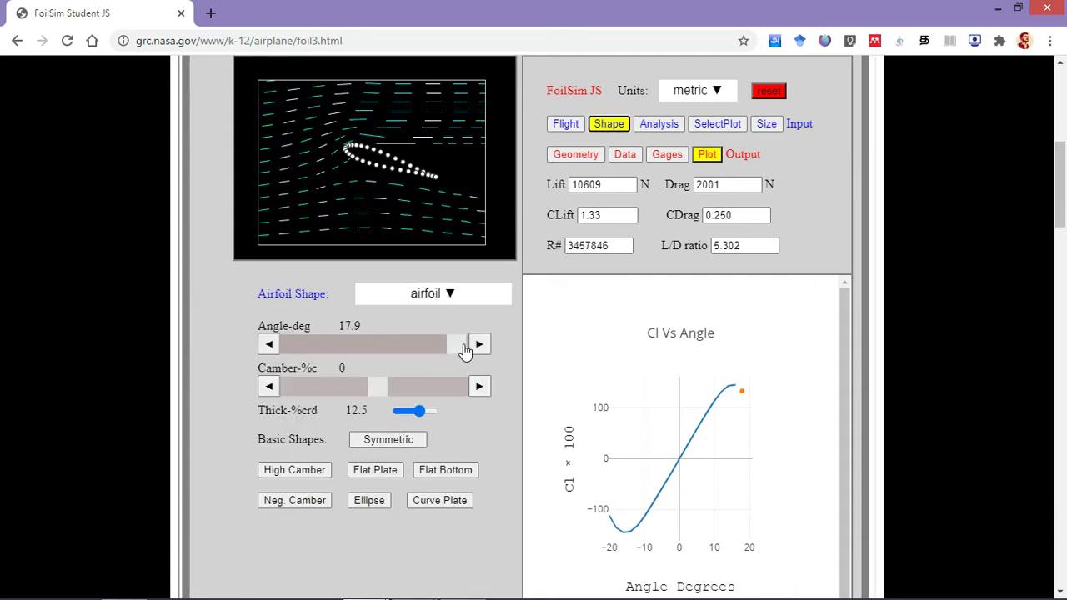
Lower the angle of attack to -16.1°, then reset to symmetric 0° so lift reads 0 N.
drag(459, 350, 308, 371)
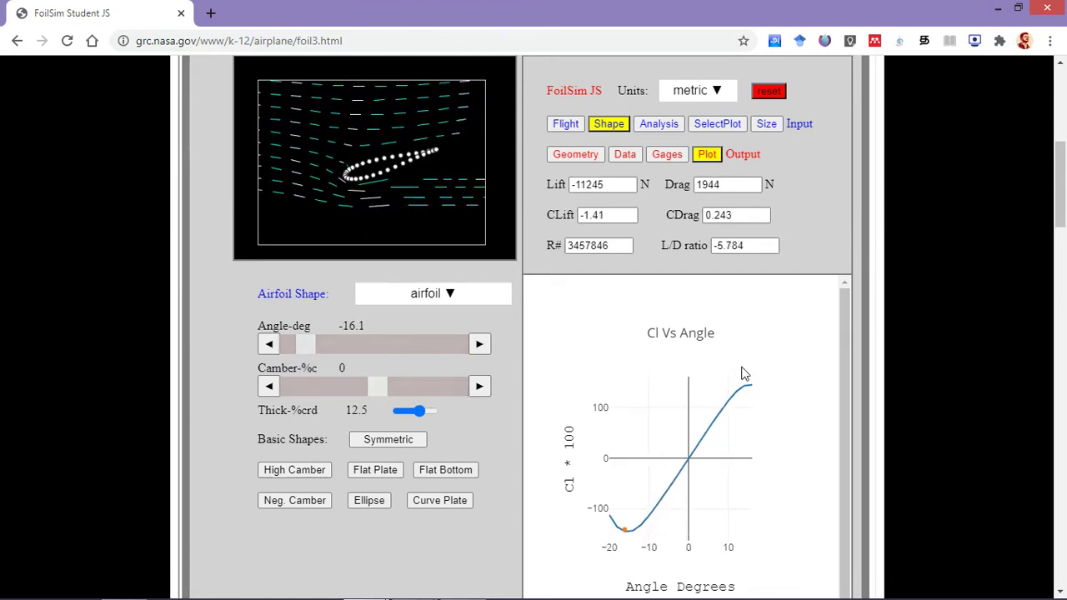
mouse_move(746, 407)
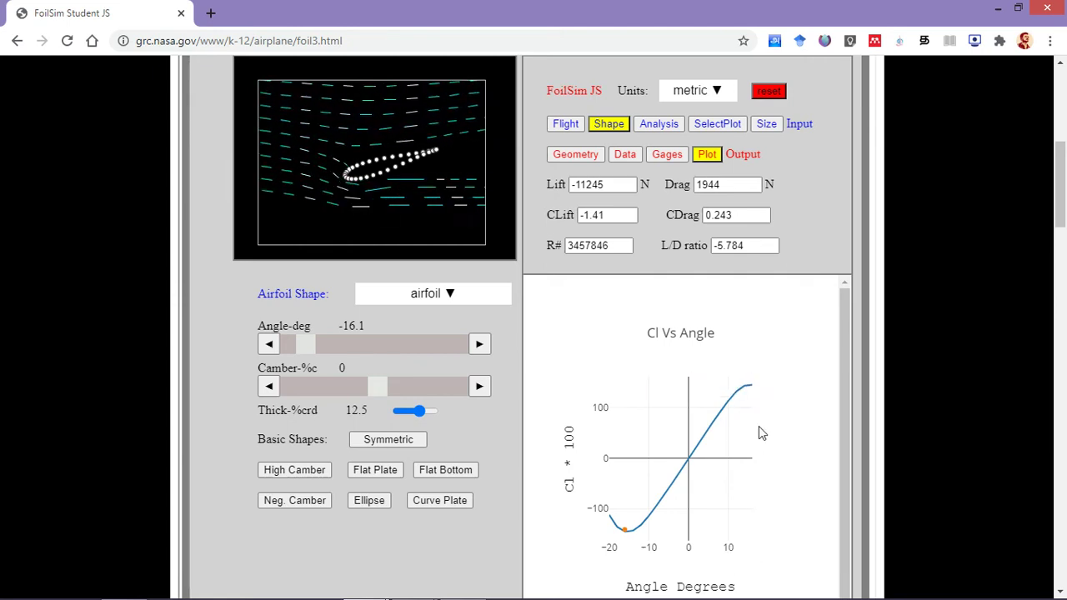
mouse_move(650, 542)
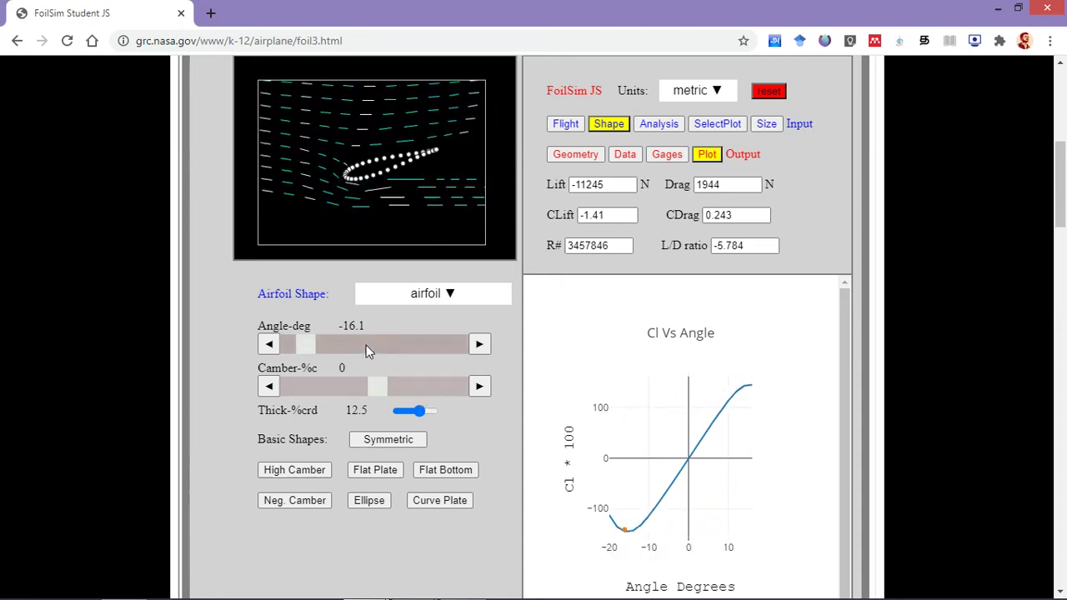
click(397, 441)
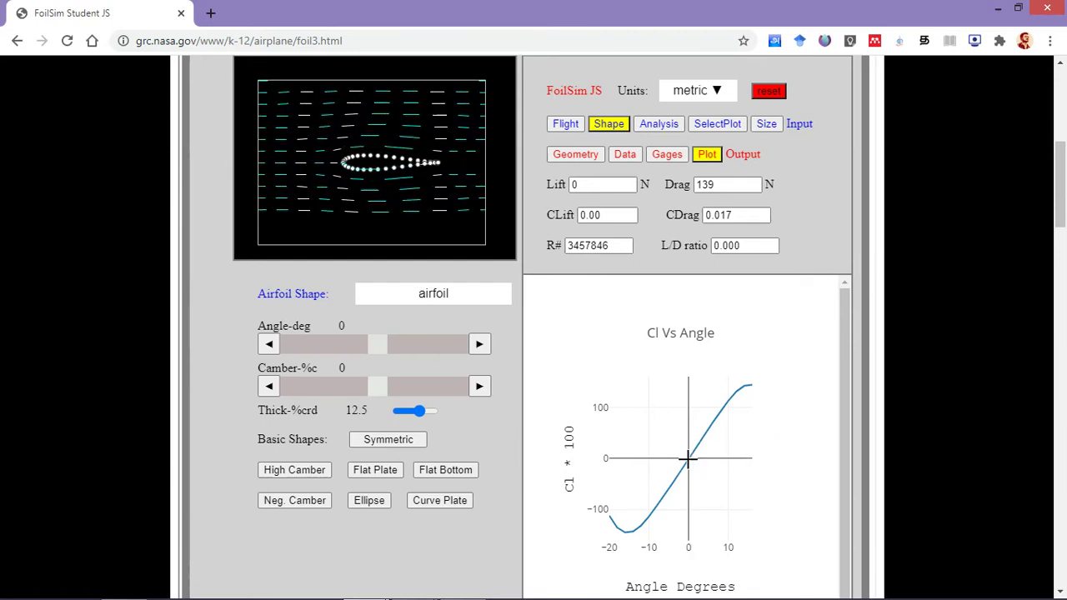
Apply the 15% high-camber airfoil and bring its angle of attack to 0°.
click(292, 472)
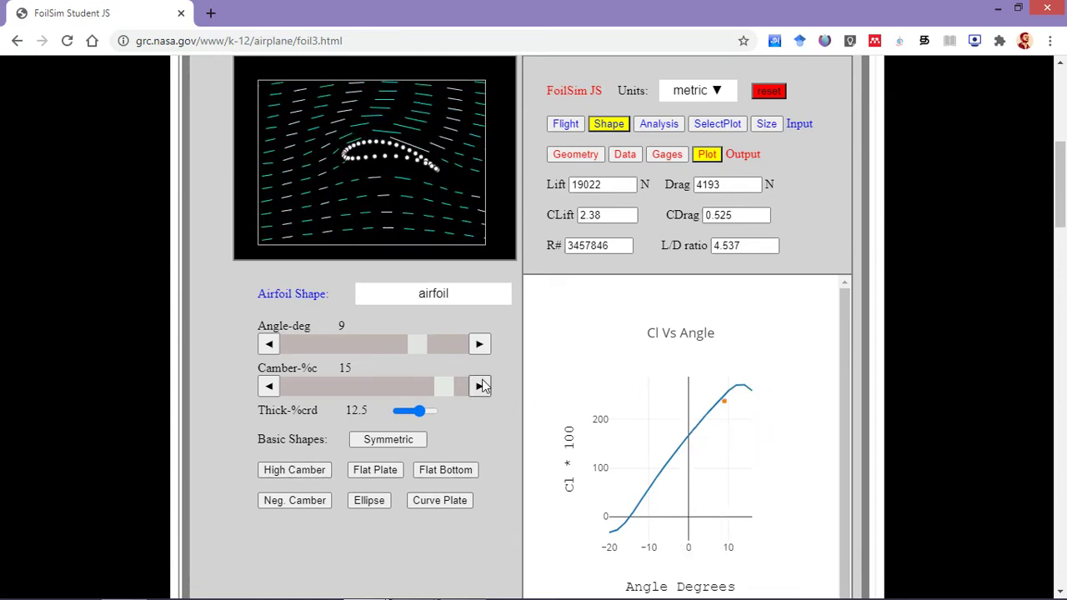
drag(415, 350, 376, 354)
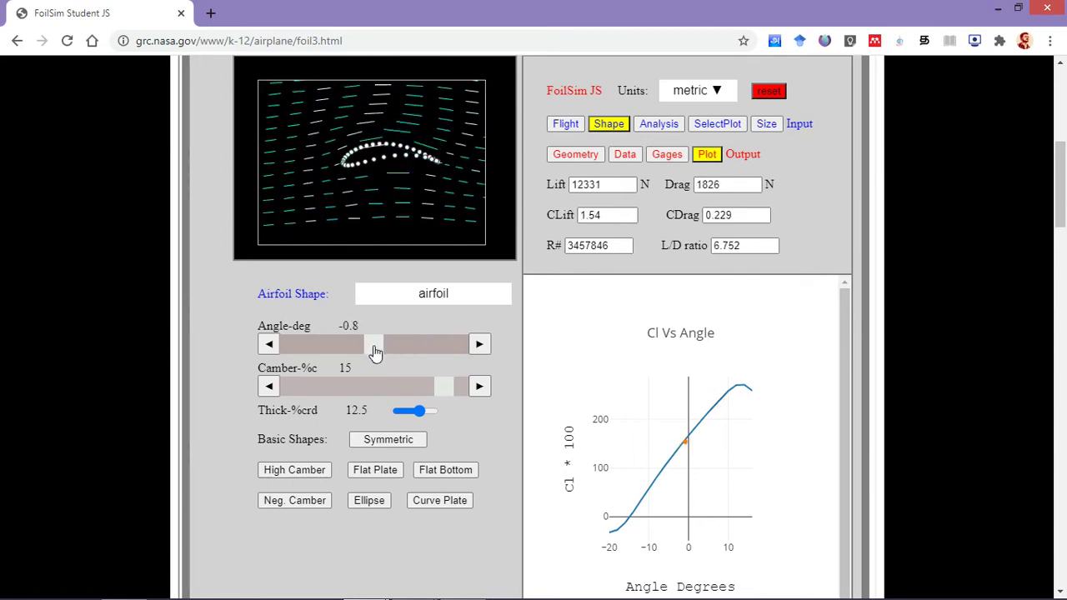
click(478, 347)
click(478, 346)
click(479, 347)
click(478, 346)
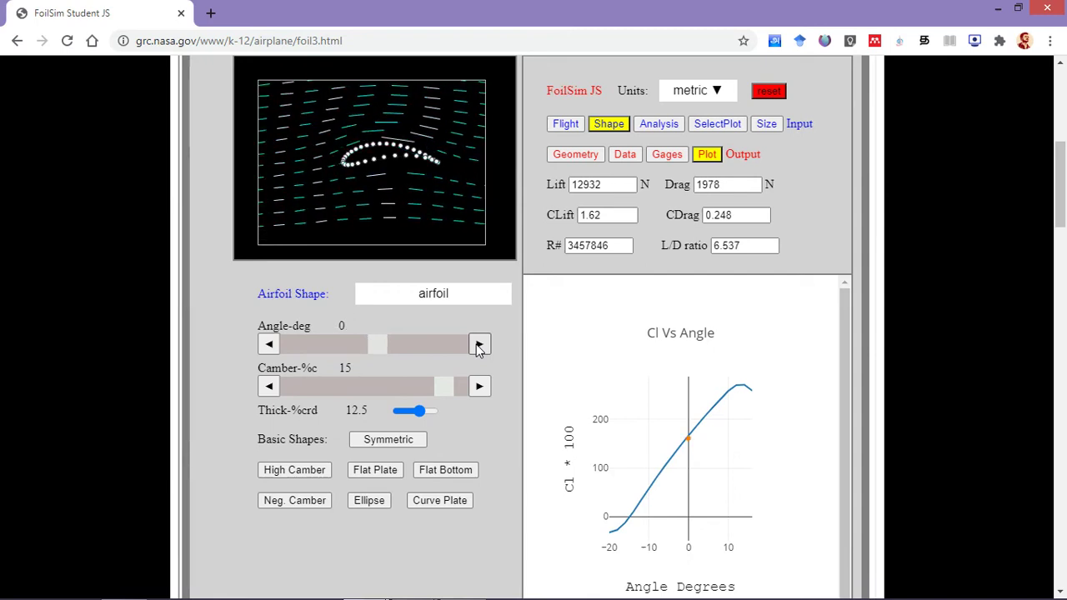
Note the 12932 N lift, then sweep the angle up and back to about -0.6° (12482 N lift).
double_click(570, 185)
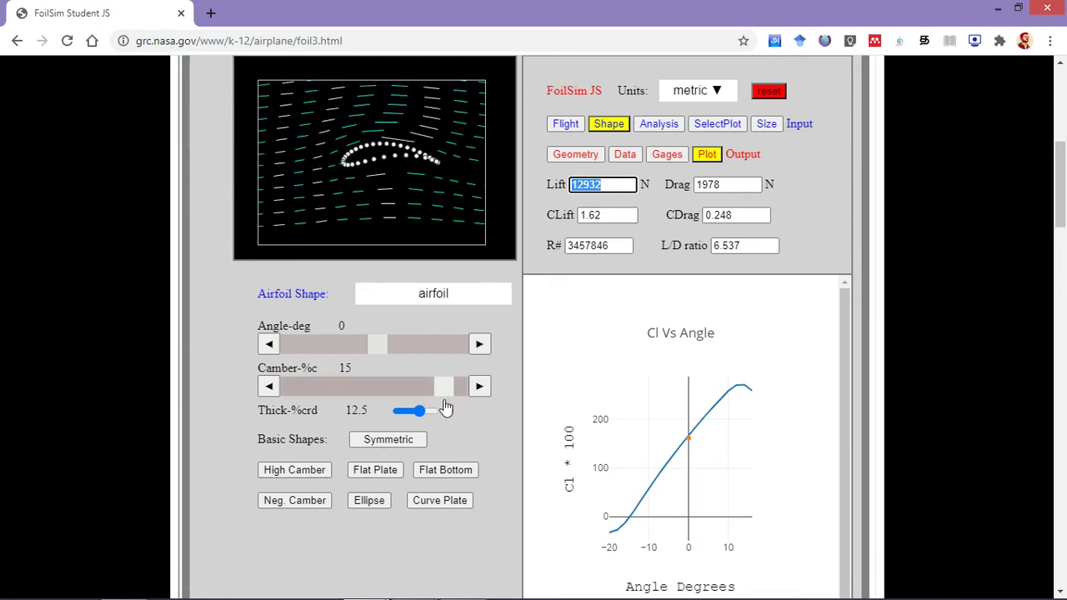
drag(380, 354, 463, 357)
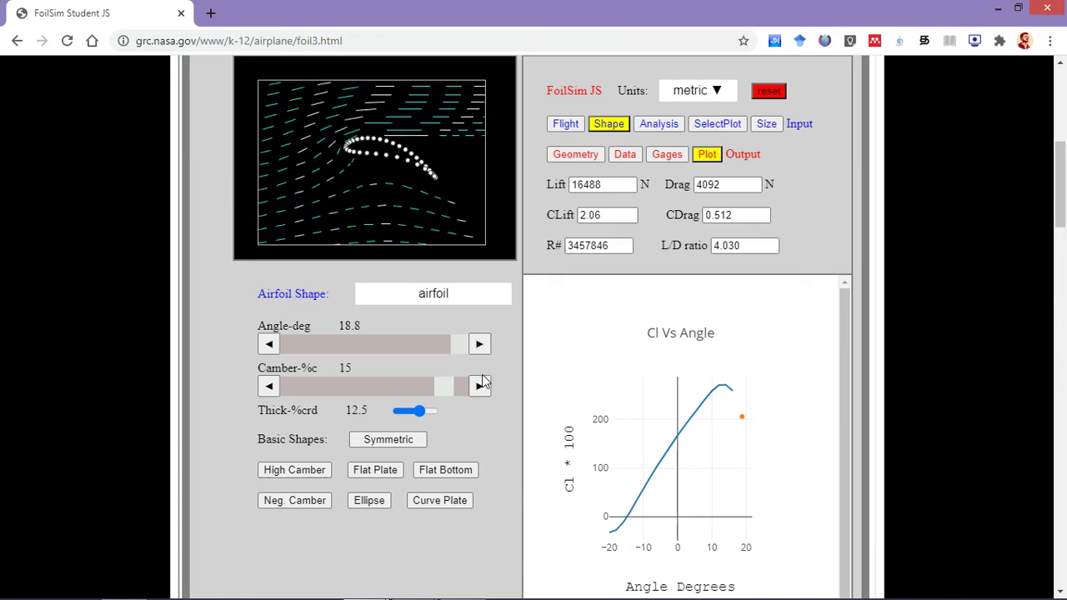
drag(457, 349, 376, 364)
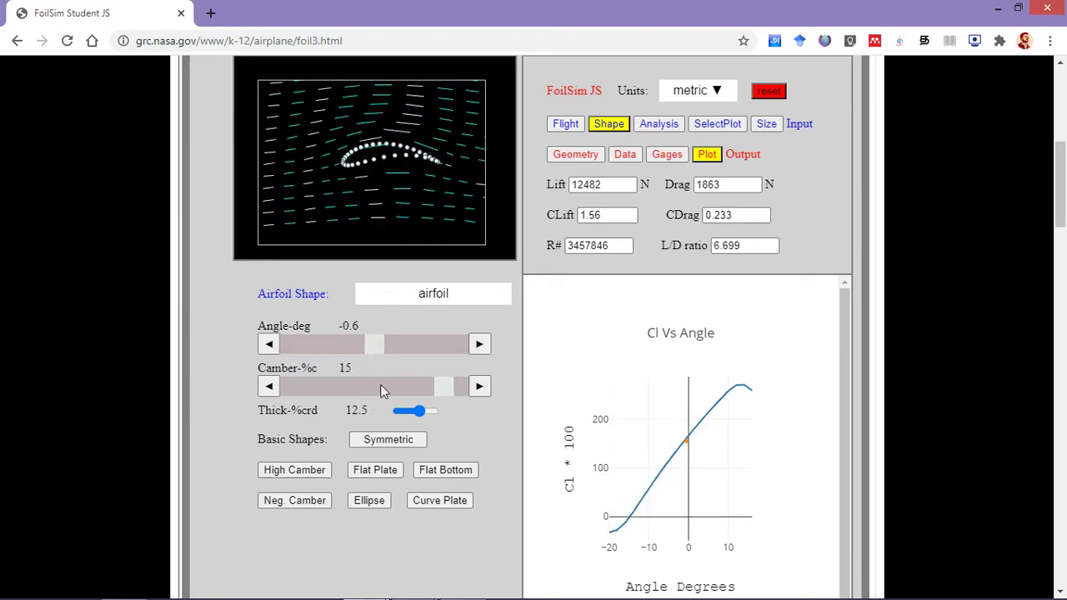
Switch to a flat plate with 0 camber at 0° angle, giving 0 N lift and 75 N drag.
click(397, 471)
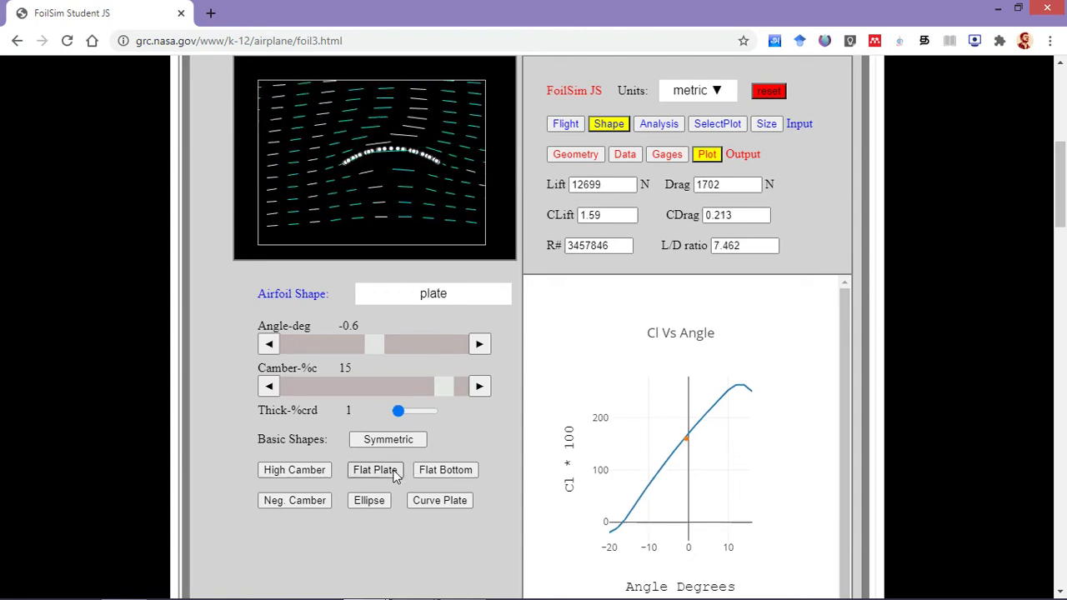
drag(452, 390, 373, 393)
click(480, 386)
click(479, 387)
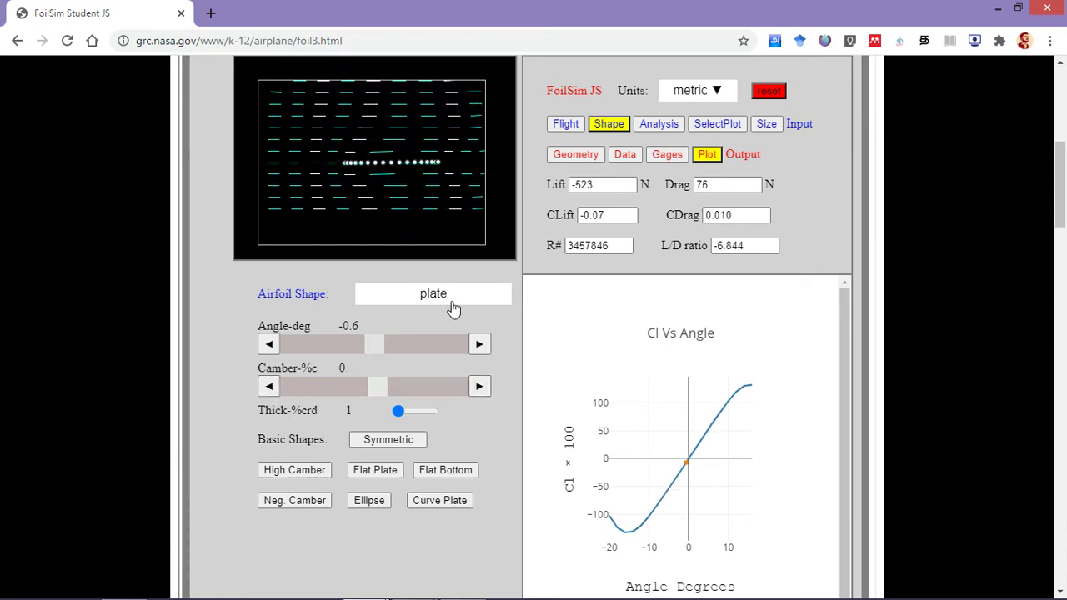
click(480, 344)
click(479, 344)
click(479, 344)
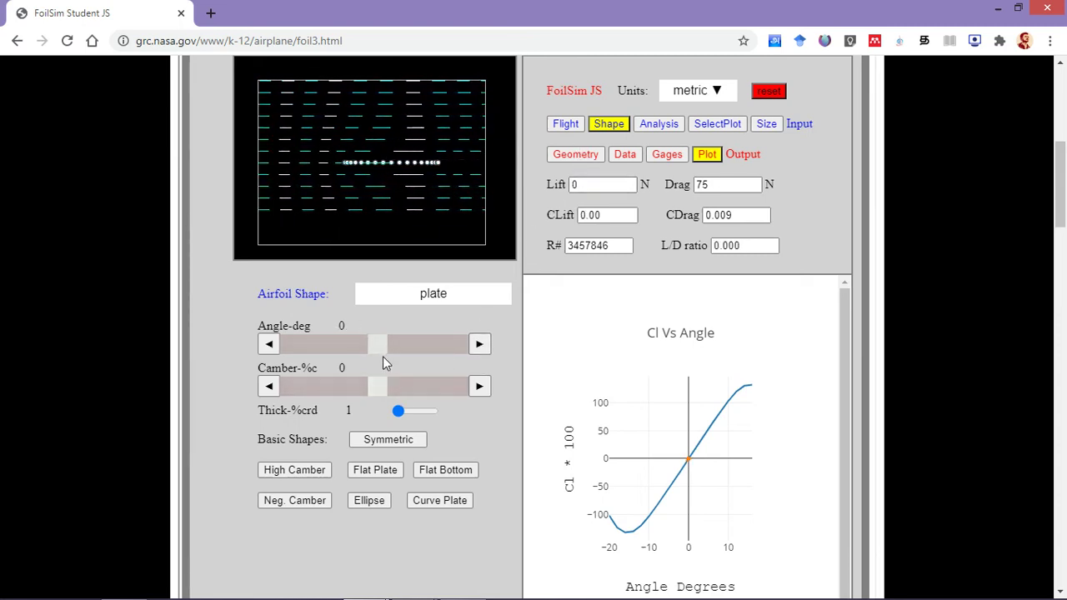
Tilt the flat plate to 11.9° (9233 N lift), then lower it to 0.3° for 262 N lift.
drag(376, 347, 431, 354)
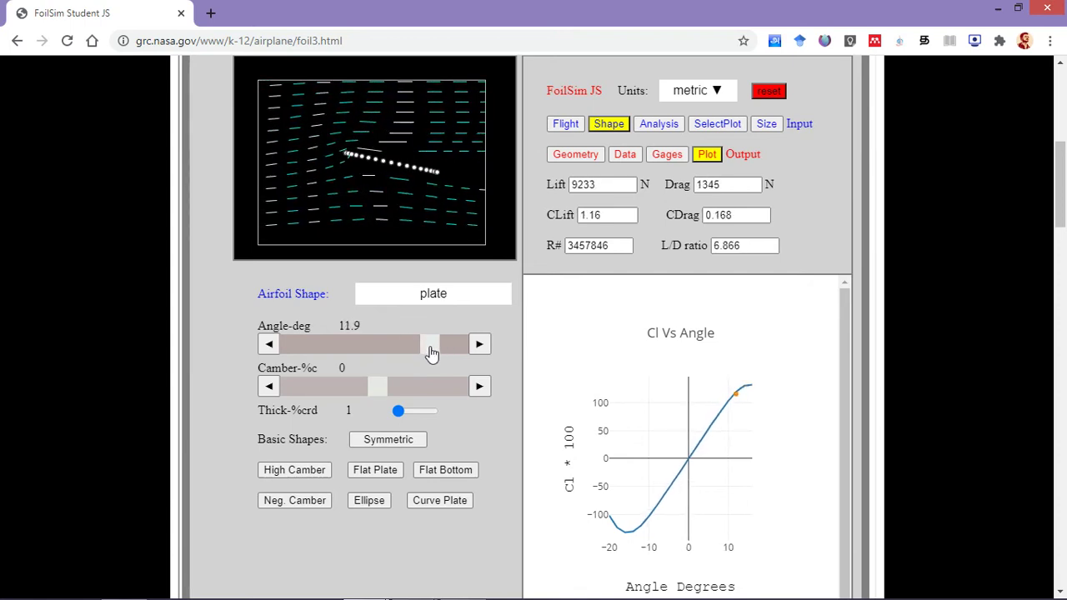
click(614, 186)
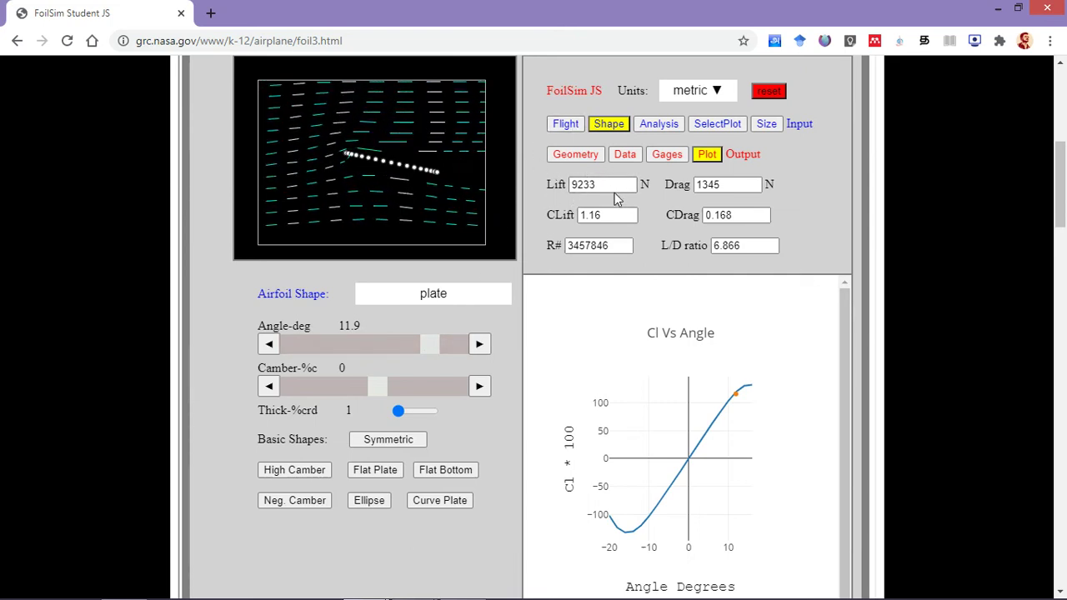
drag(614, 187, 571, 191)
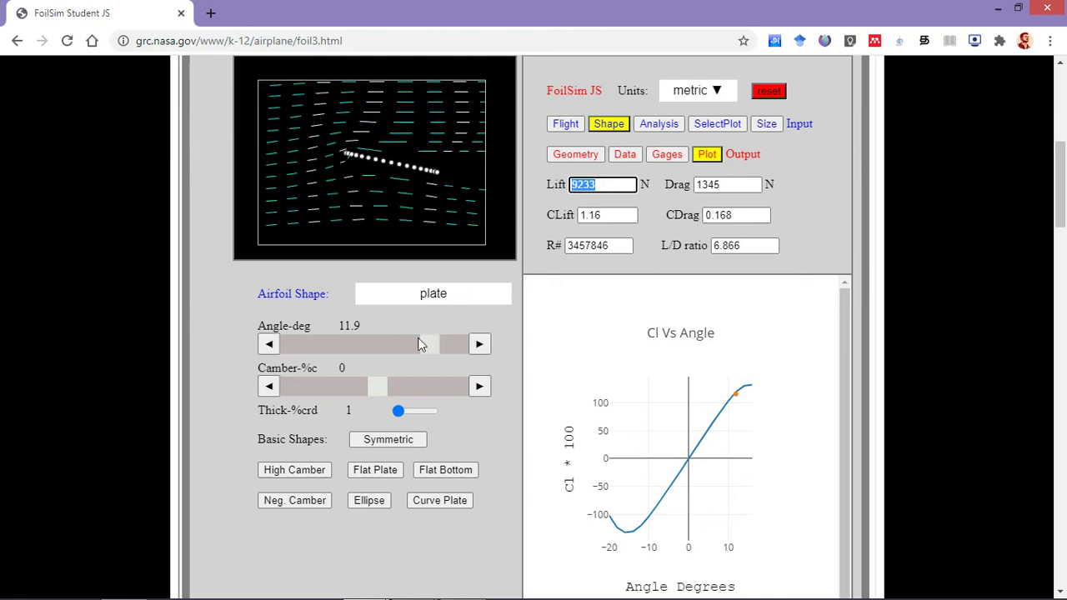
click(377, 471)
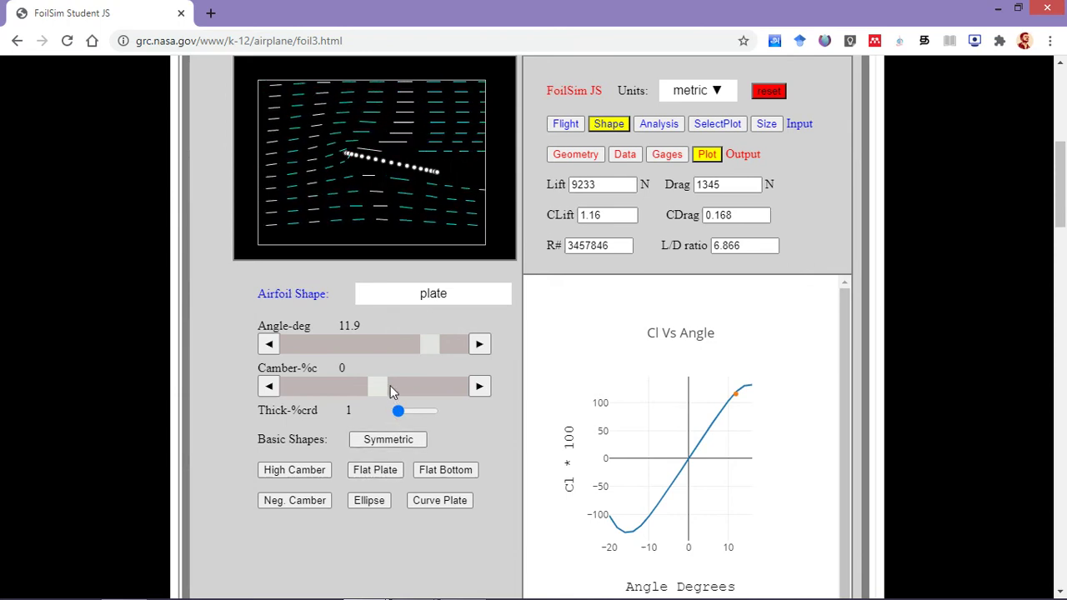
drag(431, 344, 380, 351)
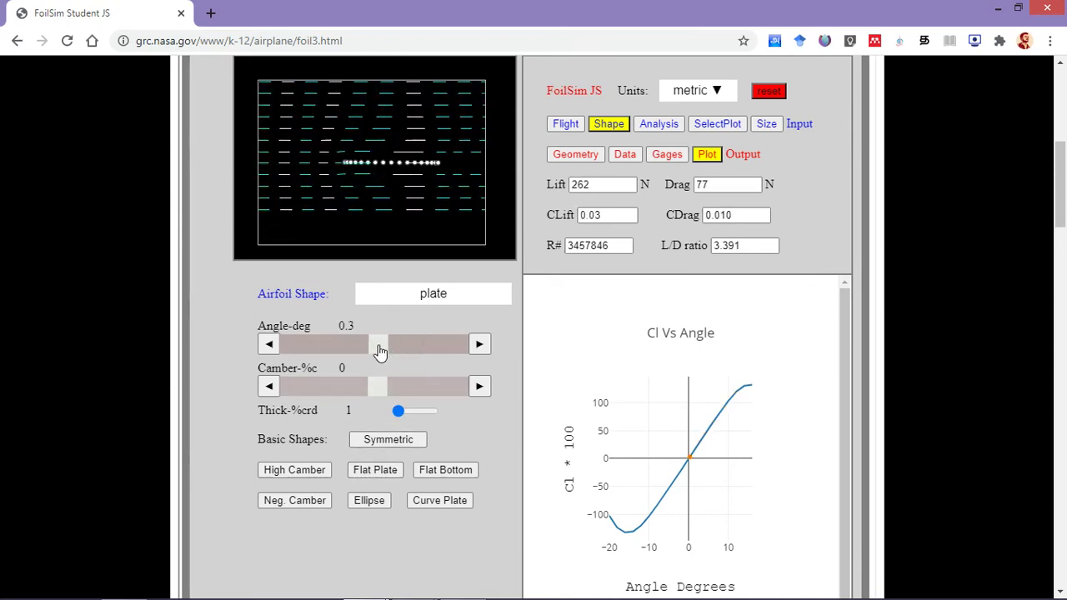
Step the flat plate to exactly 0° and check the 0 N lift and 0.000 L/D readings.
click(269, 345)
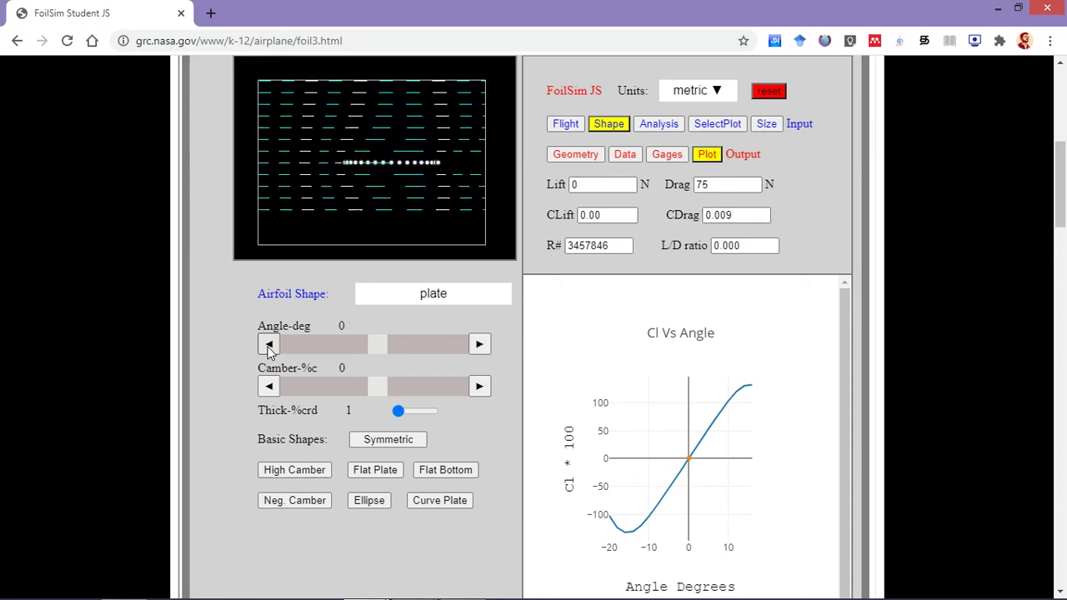
click(587, 188)
click(655, 211)
key(Tab)
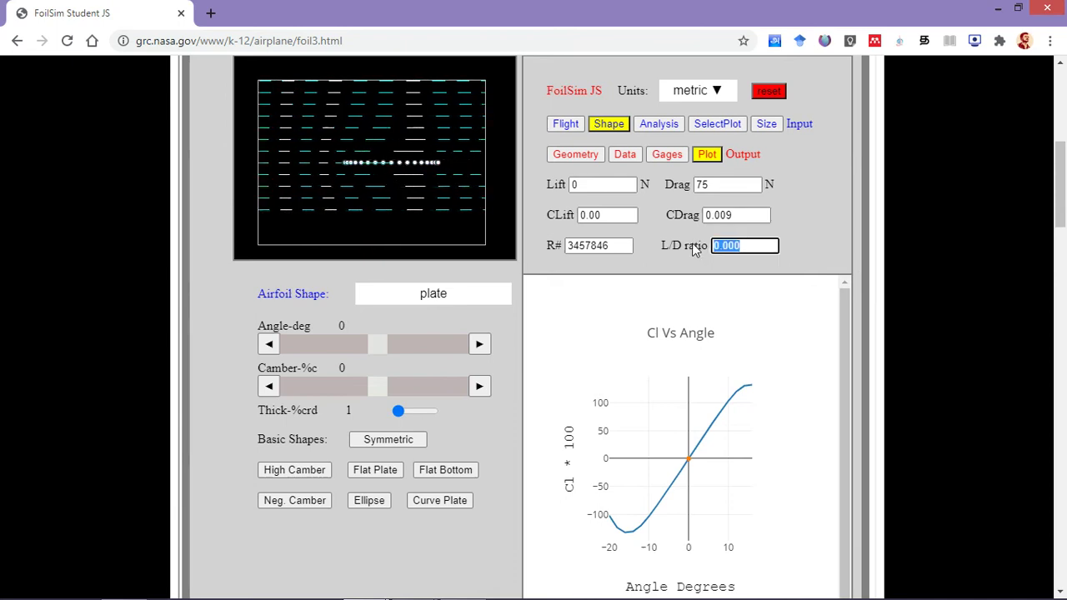
drag(659, 245, 696, 250)
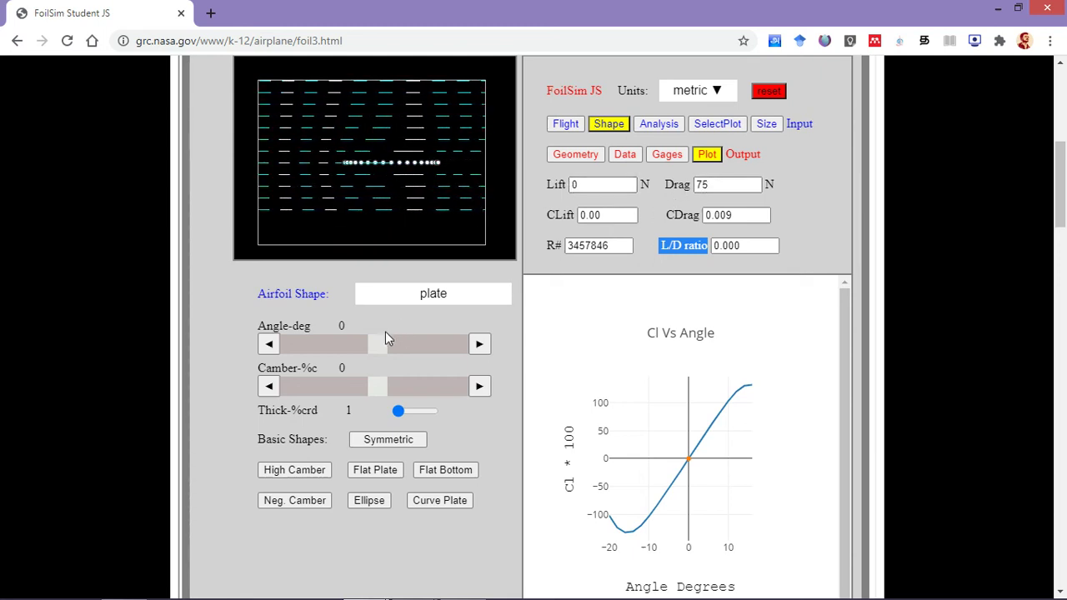
Tilt the flat plate to 14°, then switch to the symmetric 12.5%-thick airfoil at 0°.
drag(377, 349, 443, 351)
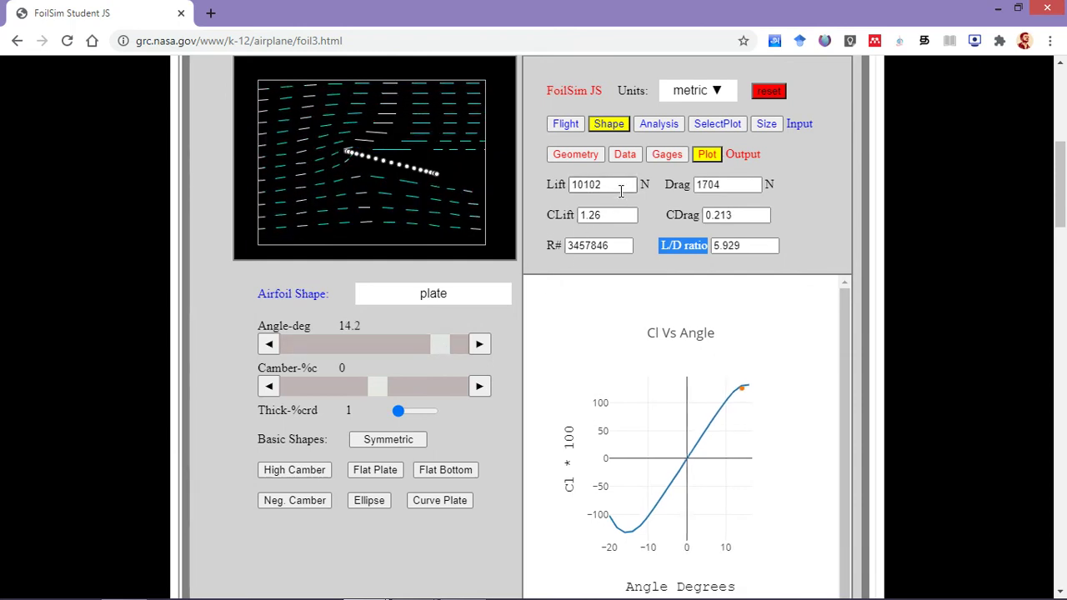
click(267, 344)
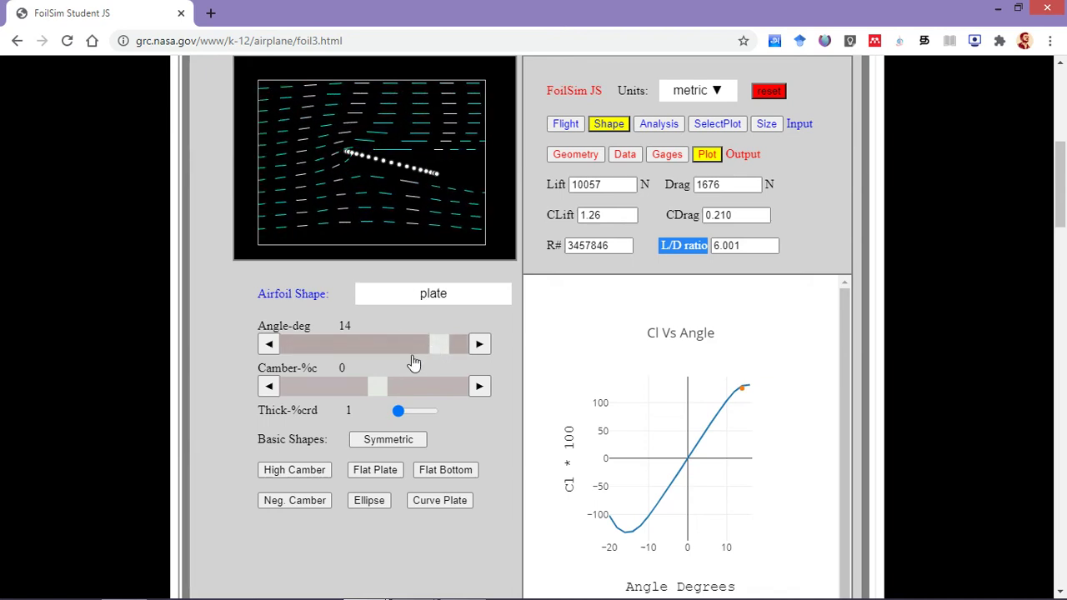
click(387, 442)
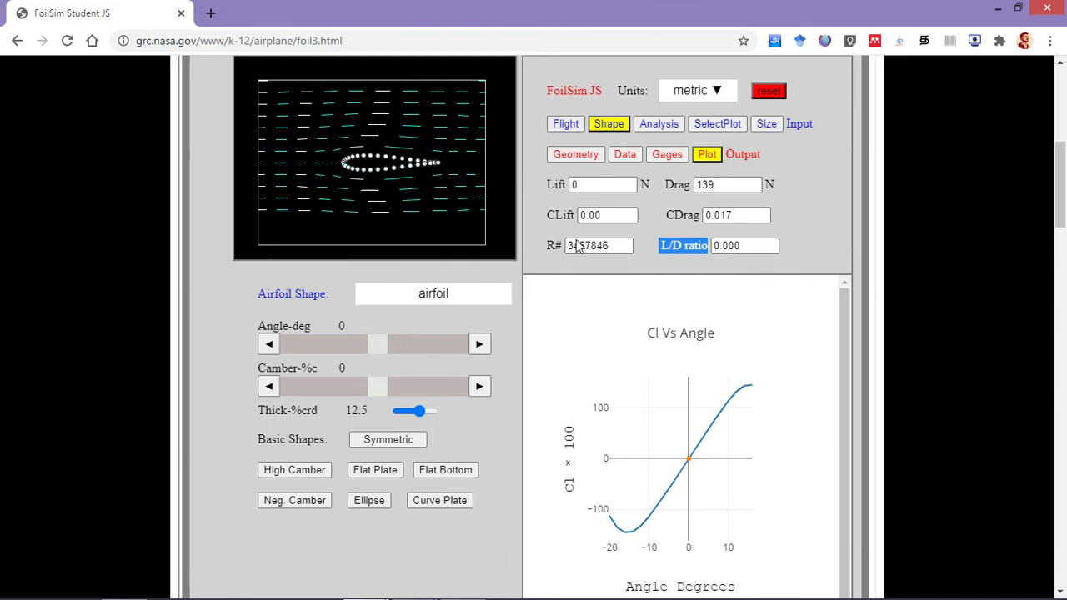
Note 0 N lift, then raise the angle to 12.1° for 10319 N lift and L/D 8.025.
click(597, 185)
double_click(597, 185)
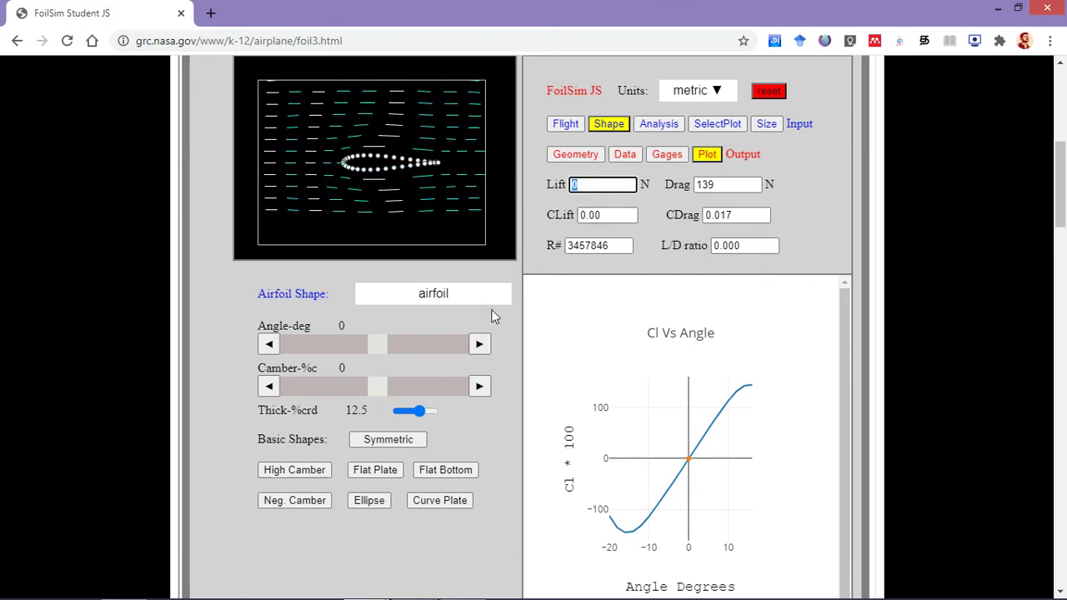
click(465, 317)
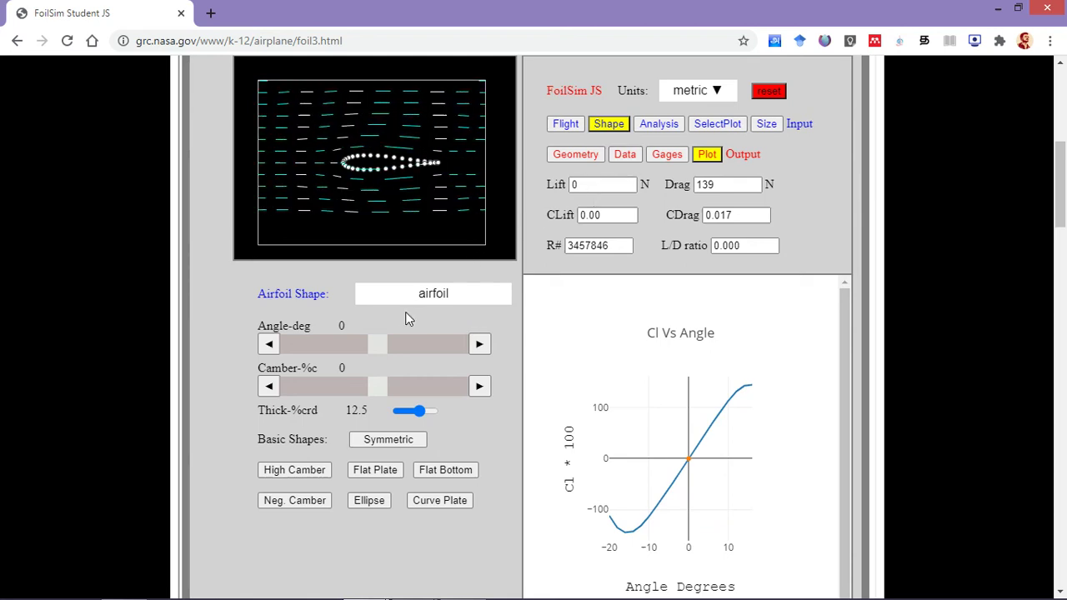
drag(379, 351, 432, 354)
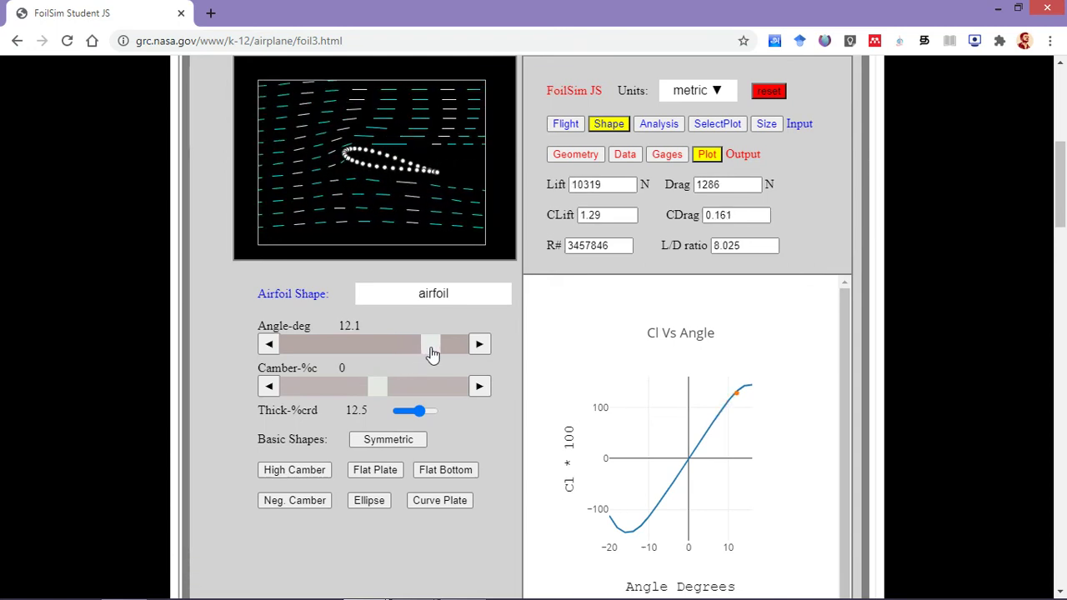
drag(622, 185, 573, 190)
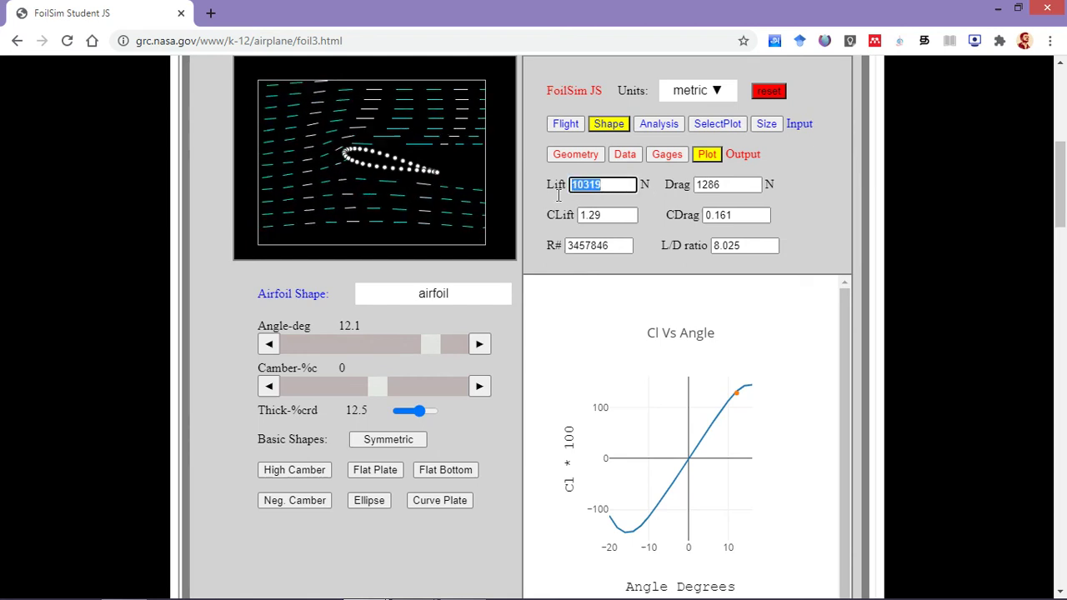
drag(754, 245, 681, 249)
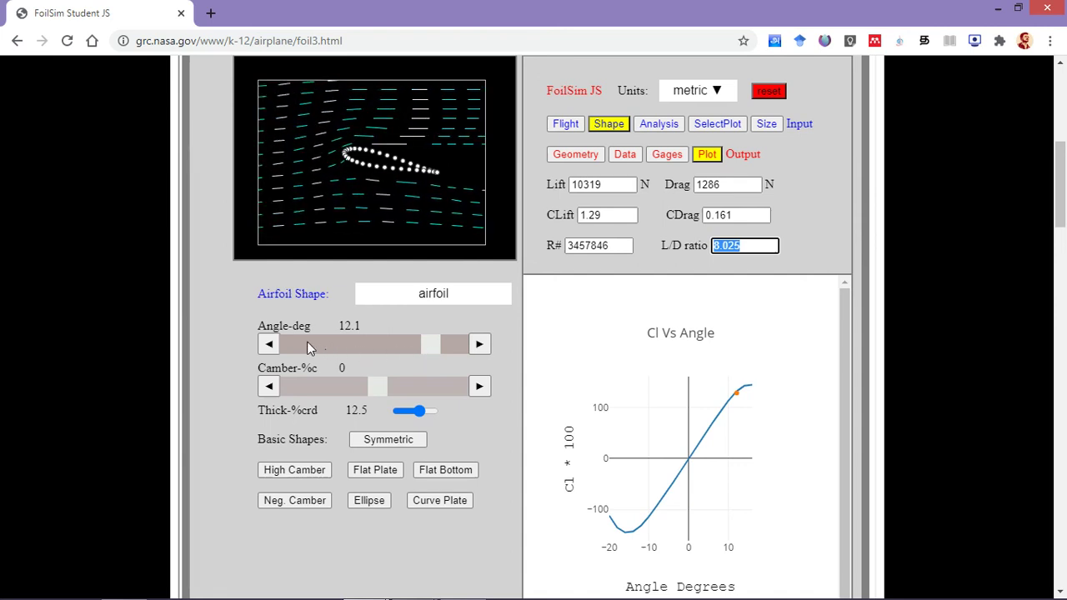
Confirm the Symmetric shape and bring the angle back to exactly 0°.
click(371, 440)
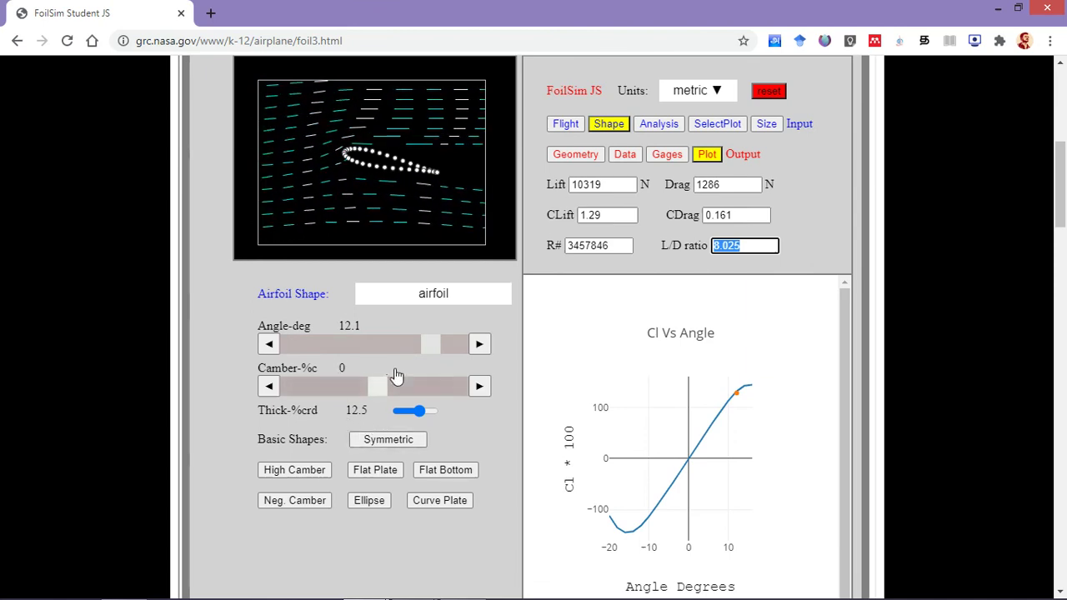
drag(434, 343, 378, 349)
click(476, 346)
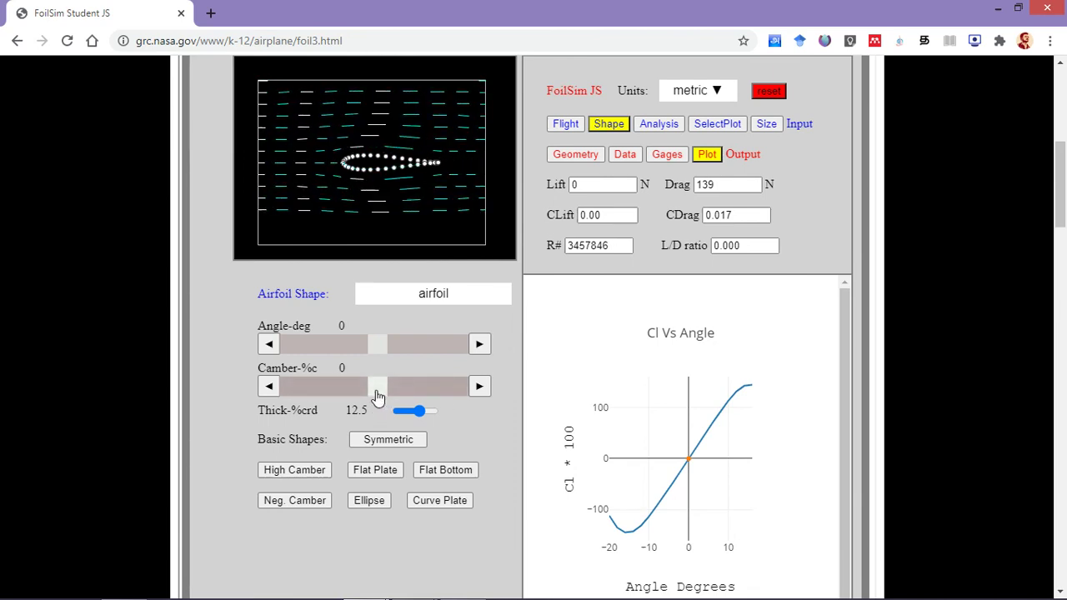
Sweep camber to 11.9% (10543 N lift), then 4% (L/D 14.954), then back to about 0.4%.
drag(376, 396, 433, 398)
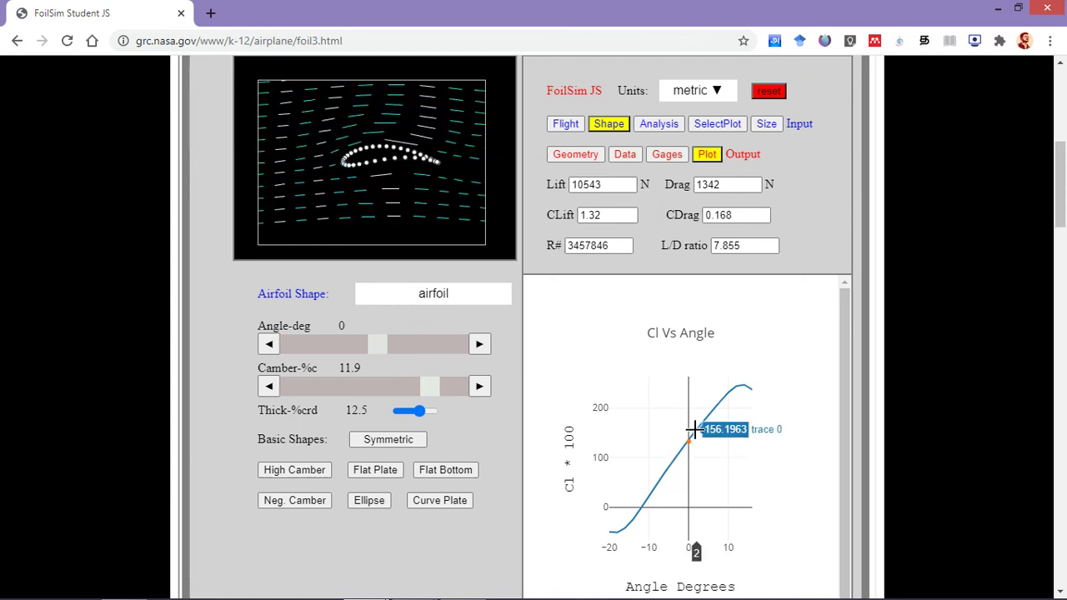
double_click(611, 186)
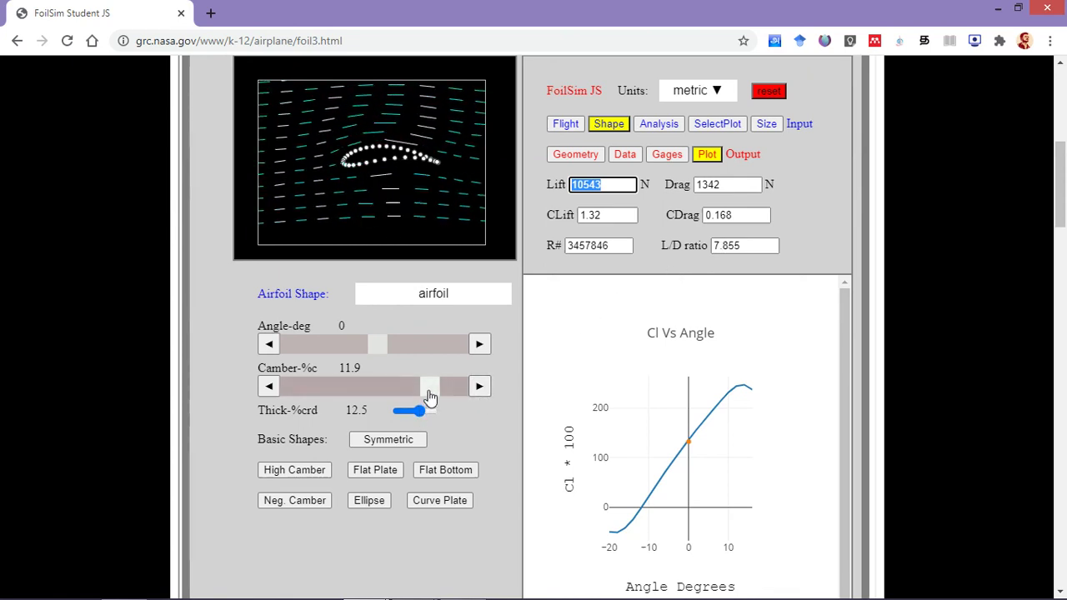
drag(429, 396, 396, 400)
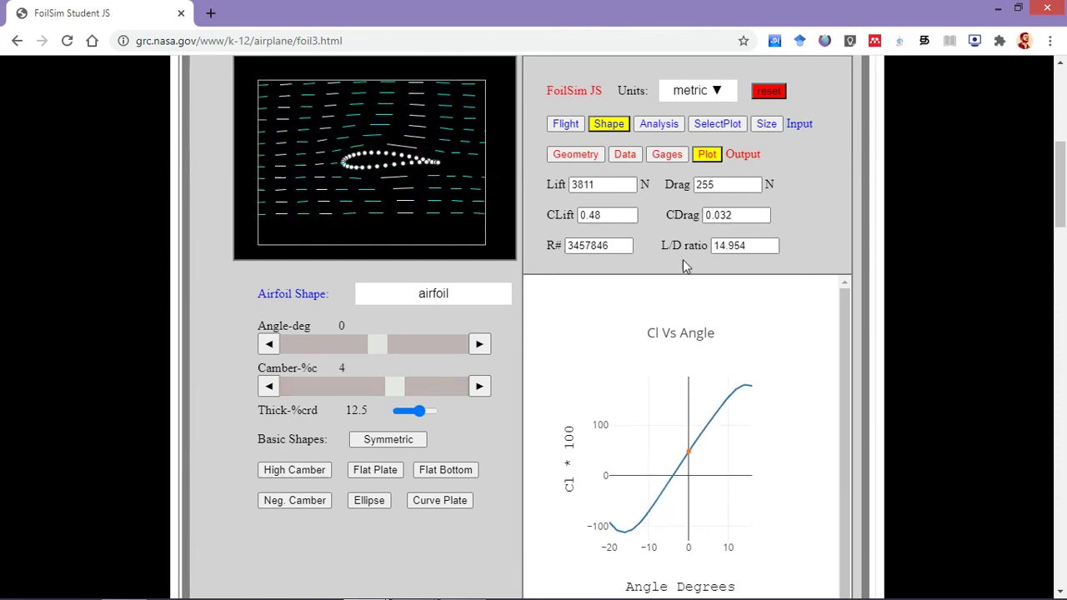
drag(663, 254, 679, 257)
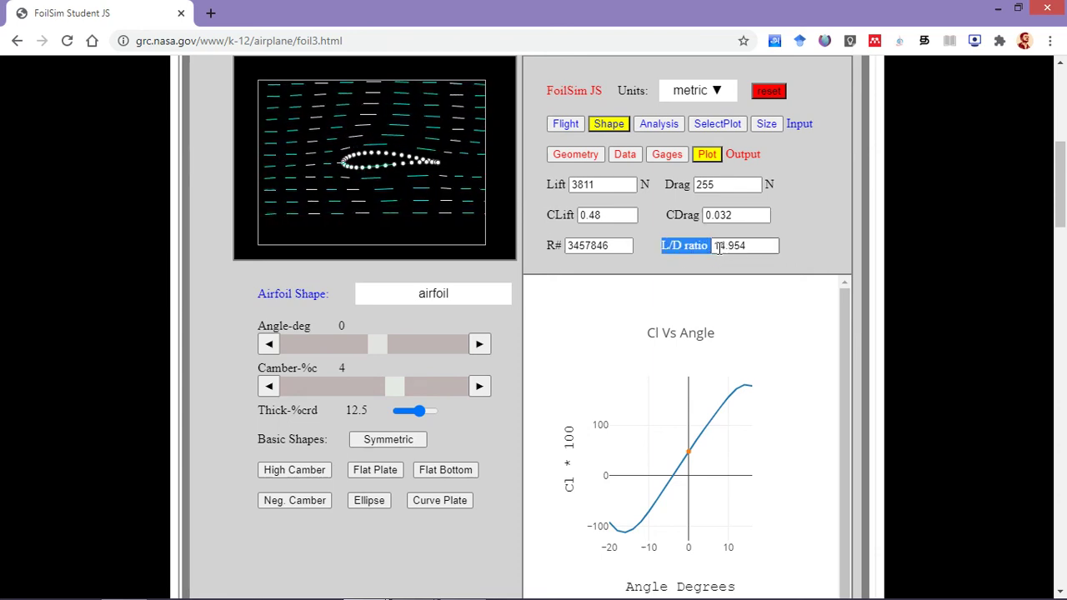
click(718, 248)
drag(719, 248, 741, 274)
click(647, 249)
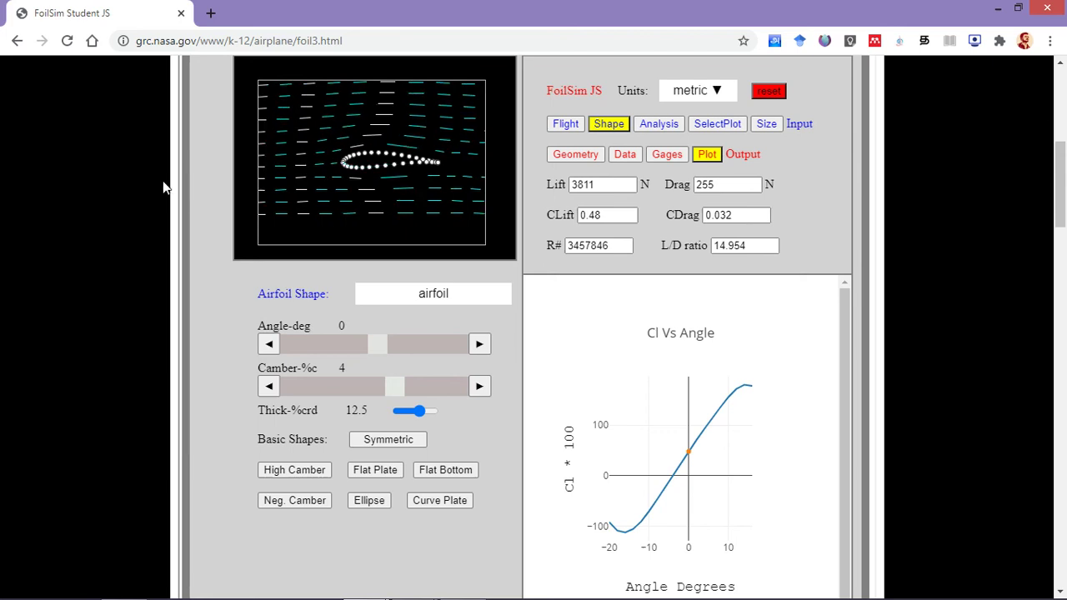
drag(391, 389, 379, 388)
Zero the camber, load the Flat Bottom 5% camber airfoil, and set its angle to 0°.
click(276, 386)
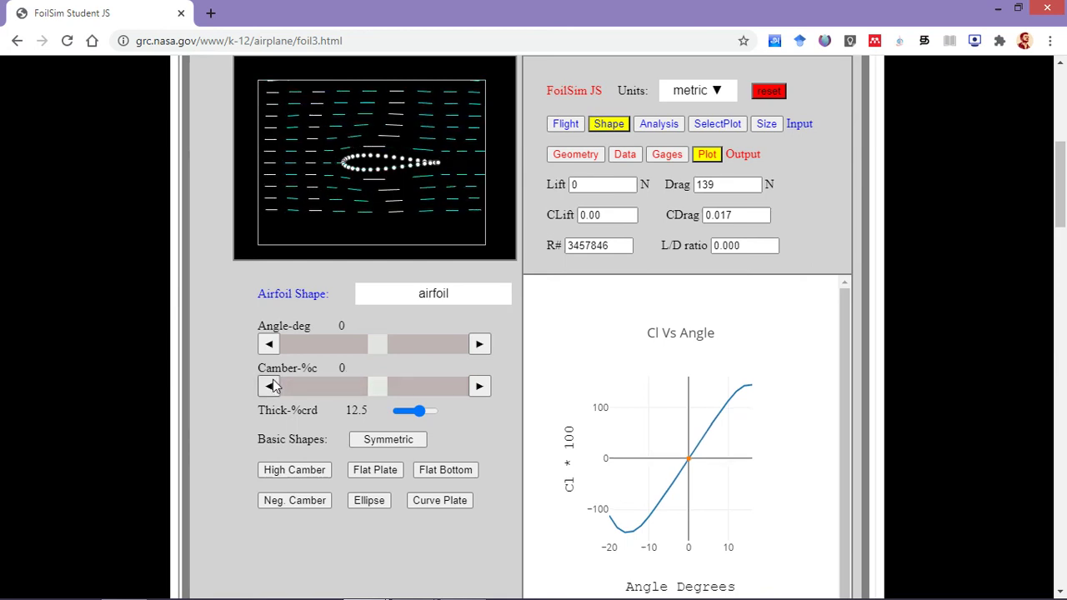
click(455, 475)
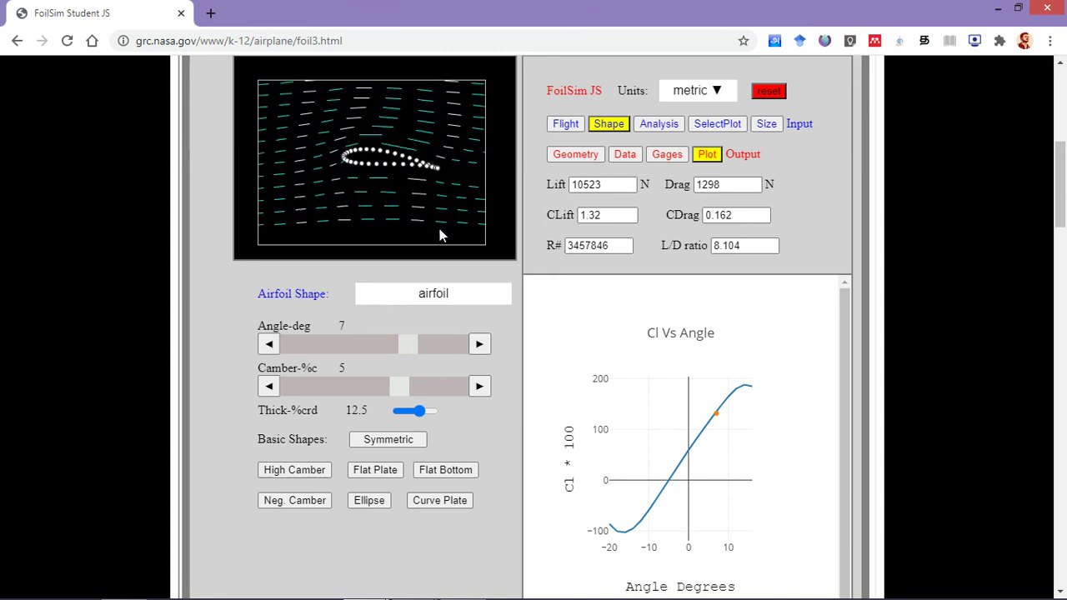
drag(408, 351, 376, 355)
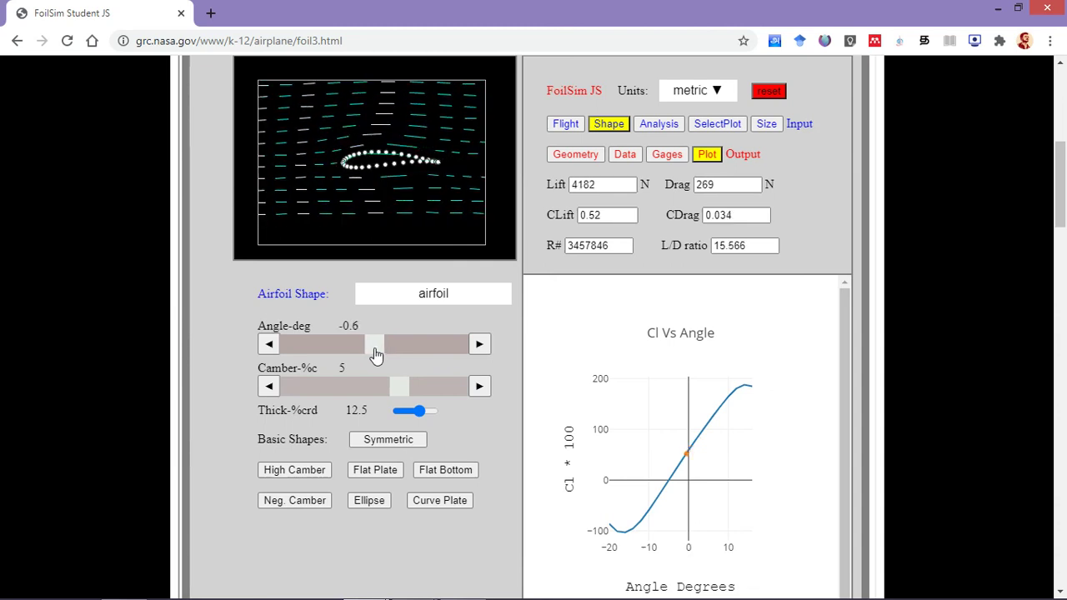
click(478, 343)
click(479, 343)
click(478, 344)
click(479, 343)
click(479, 344)
click(479, 343)
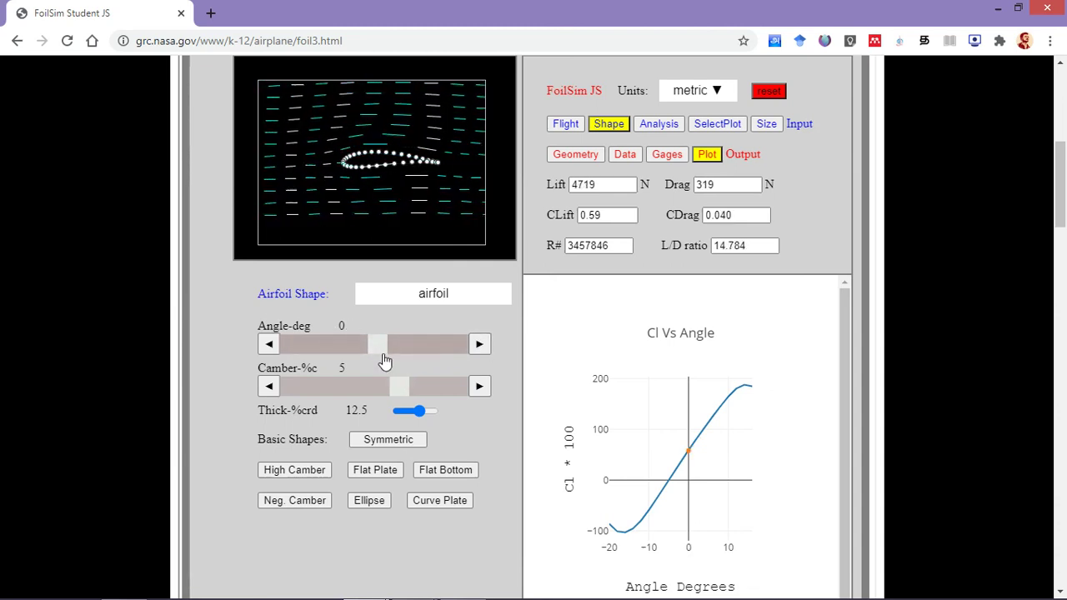
Highlight the 4719 N lift and 14.784 L/D ratio readings.
drag(603, 184, 542, 200)
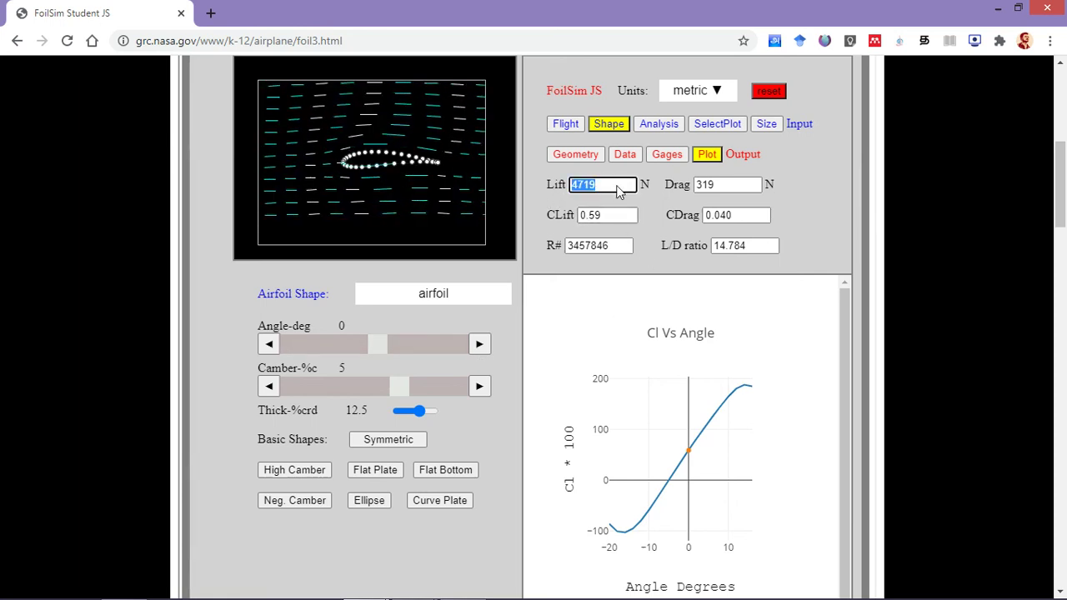
drag(754, 246, 702, 253)
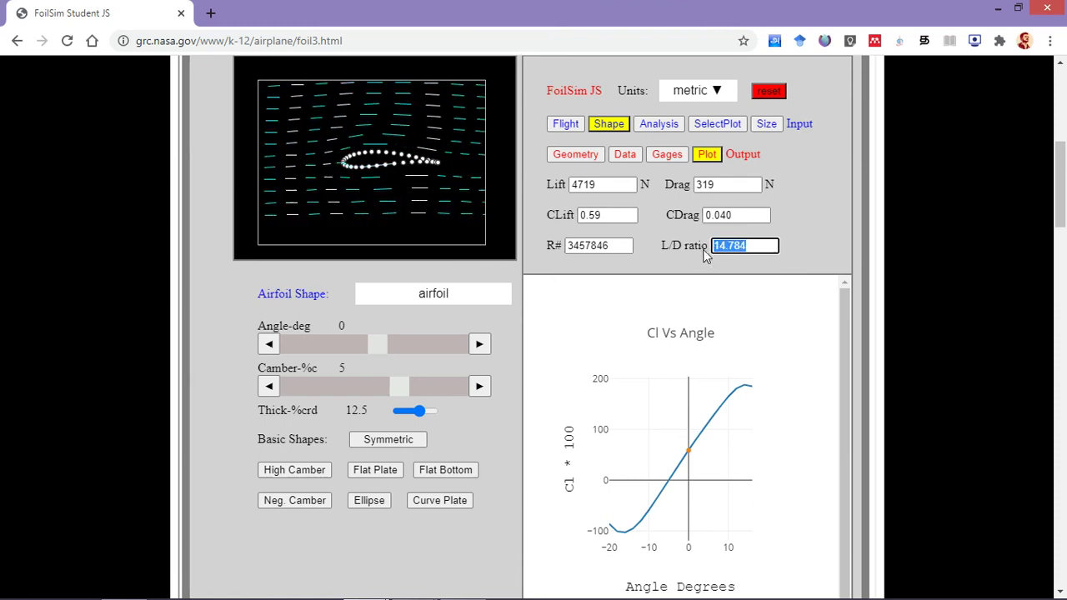
drag(663, 246, 679, 247)
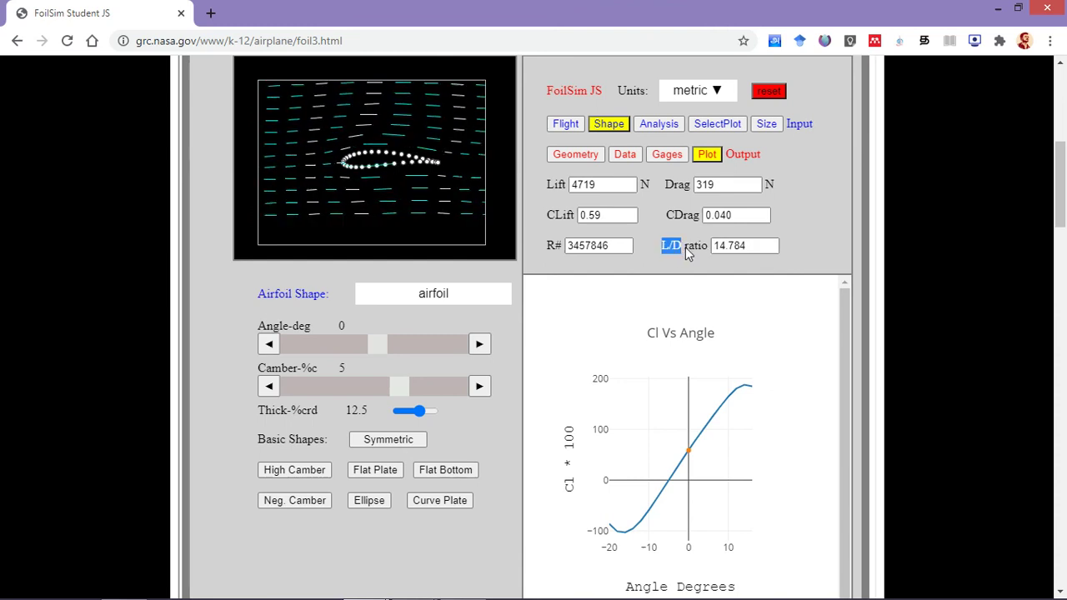
Raise the flat-bottomed airfoil's angle from 0° to about 3.3°.
click(612, 185)
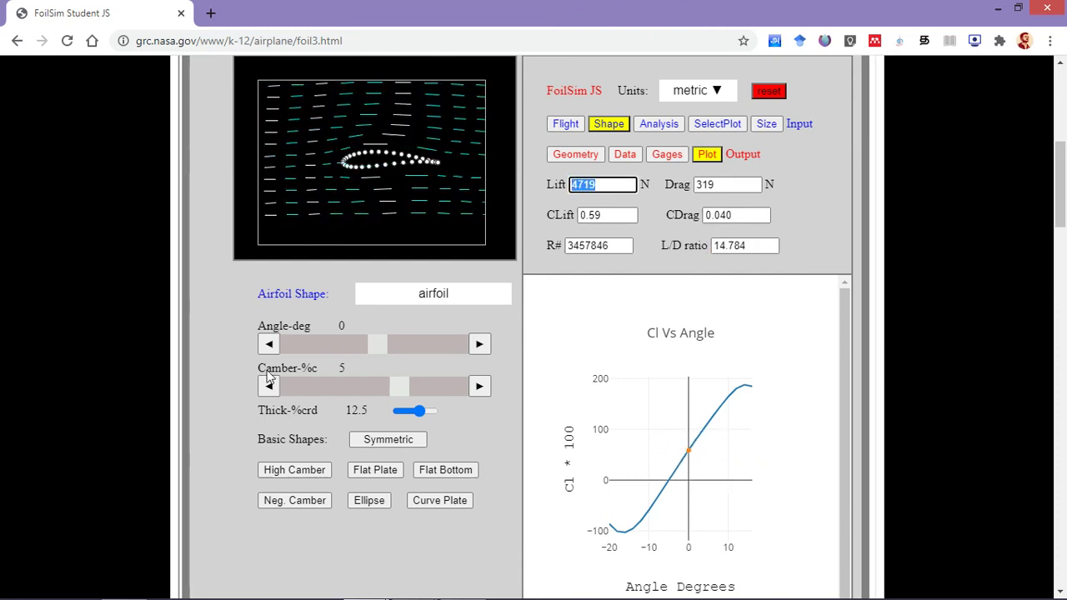
click(479, 344)
click(479, 344)
click(479, 344)
click(480, 344)
click(480, 344)
click(479, 344)
click(479, 344)
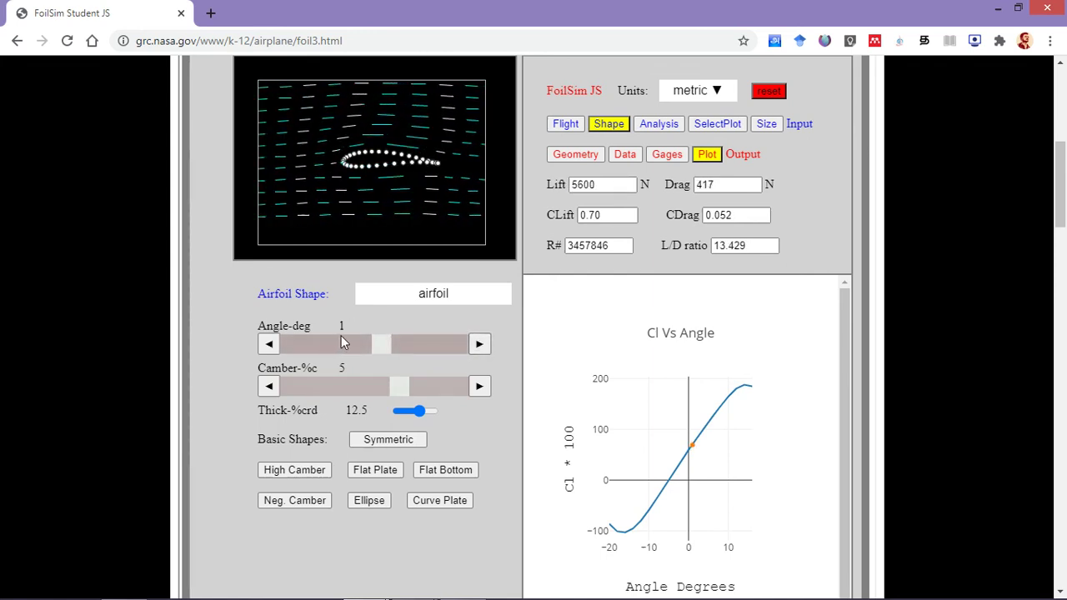
click(477, 345)
click(478, 344)
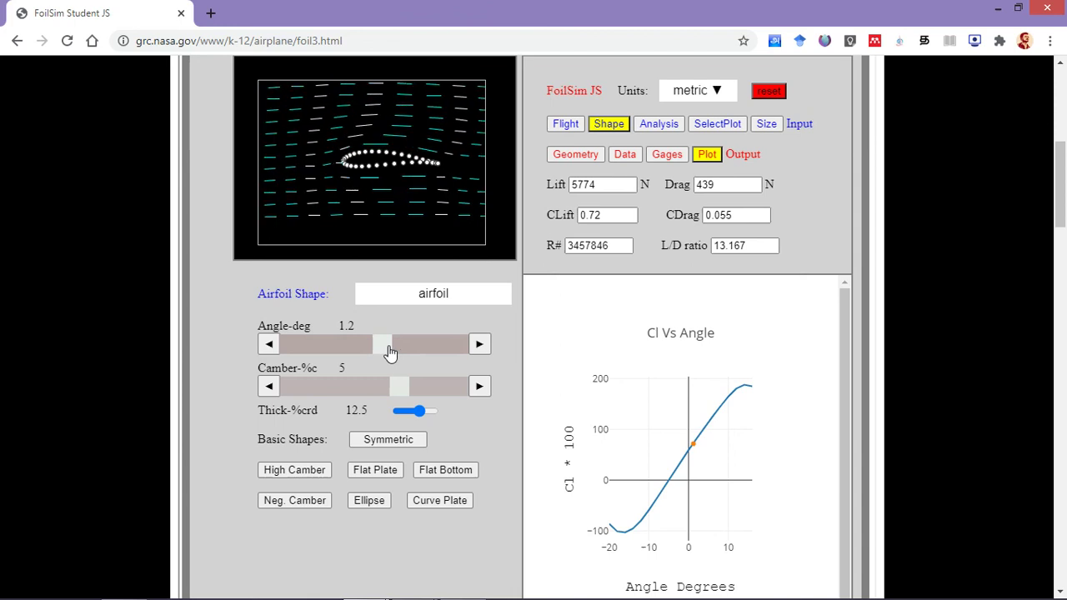
click(389, 348)
drag(389, 348, 393, 351)
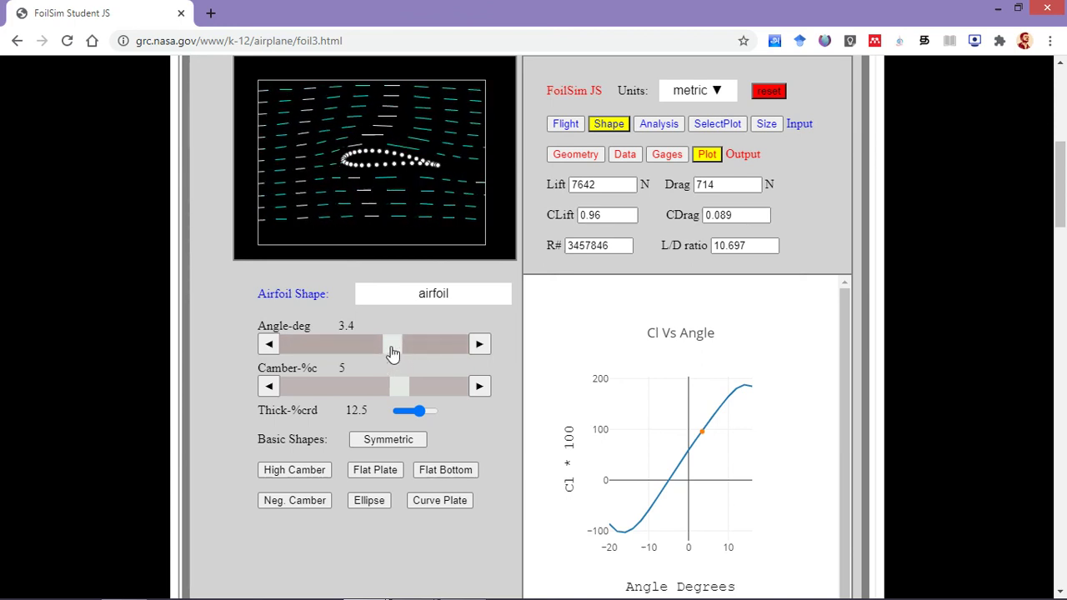
Step the angle back to 3° and check the 7309 N lift and 11.088 L/D.
click(270, 349)
click(270, 349)
click(270, 349)
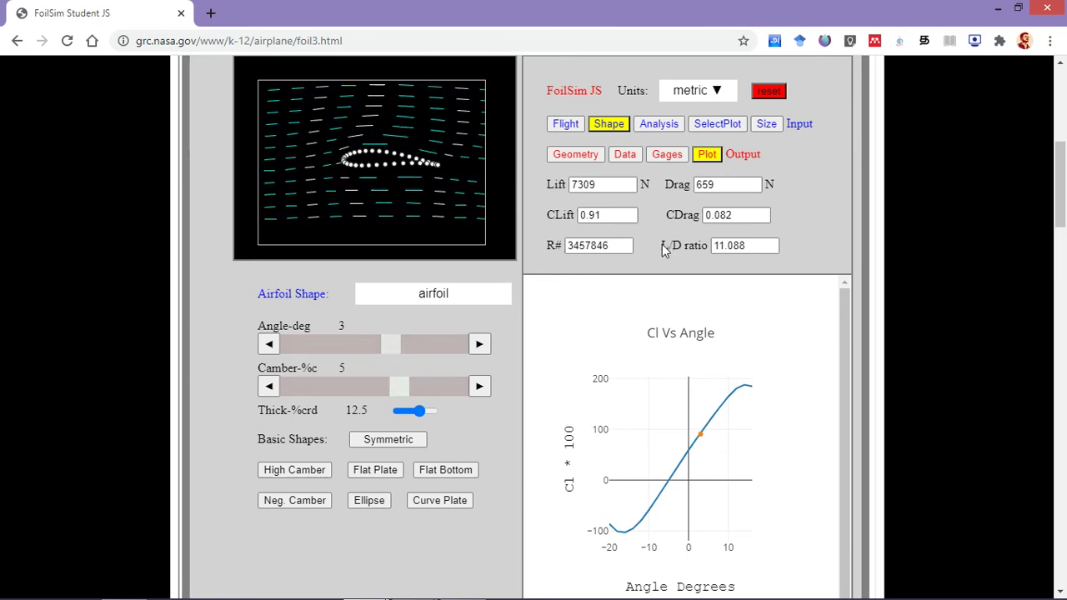
drag(673, 251, 706, 248)
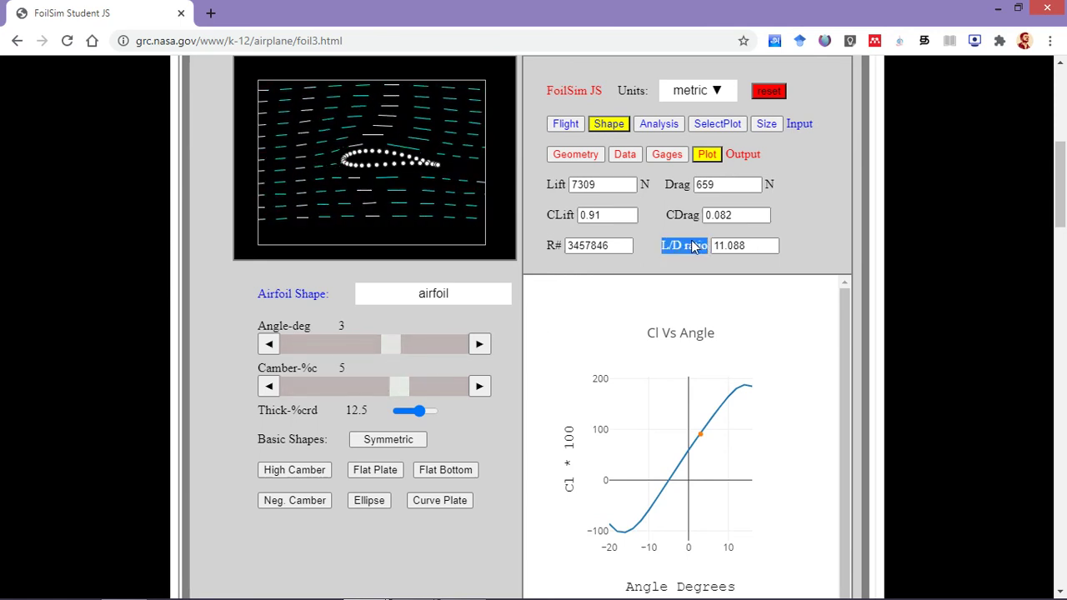
drag(548, 185, 569, 184)
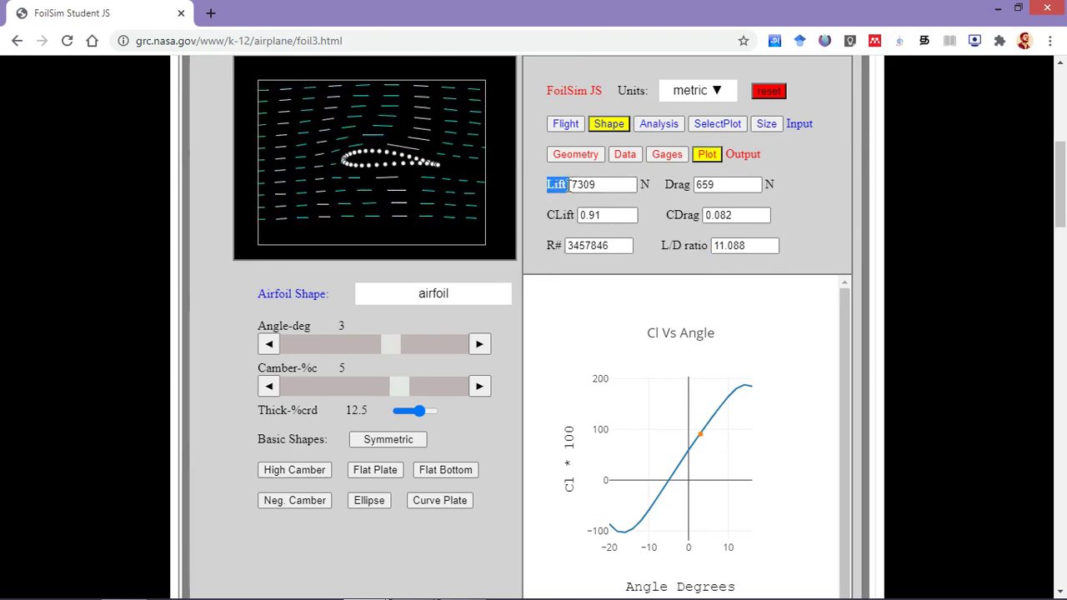